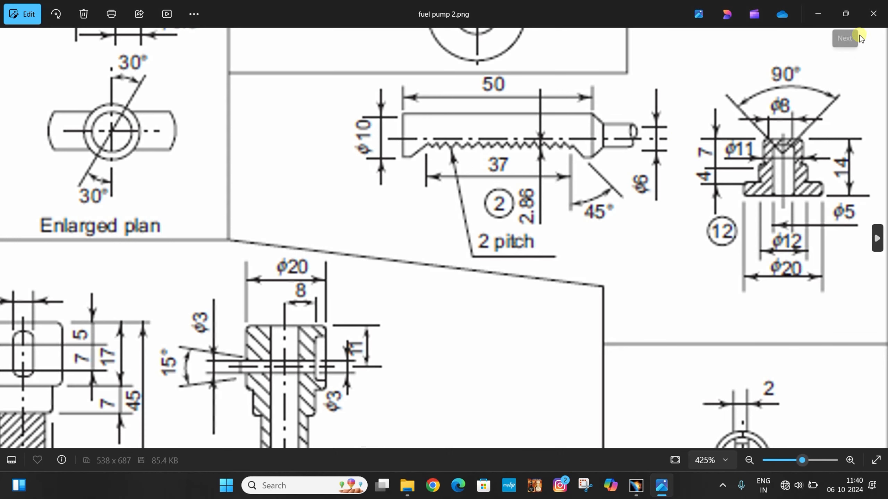
Switch from the fuel pump drawing to CATIA V5 and start a sketch on the yz plane.
left_click(820, 15)
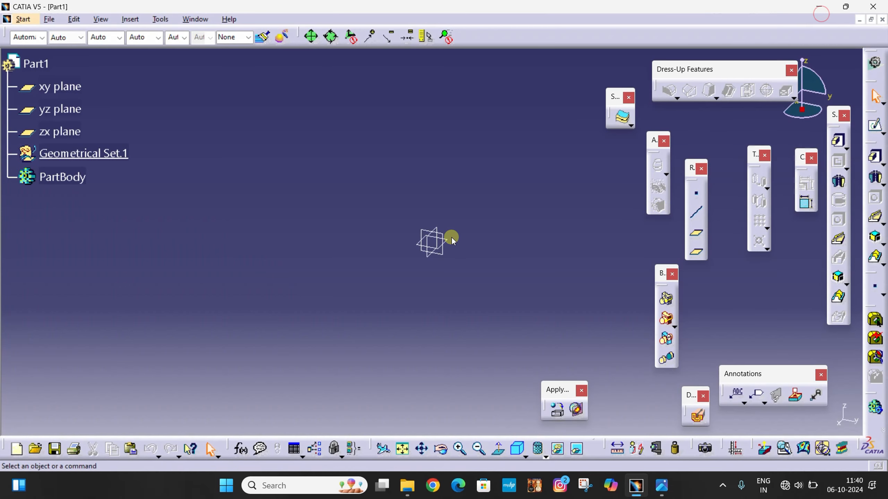
left_click(438, 256)
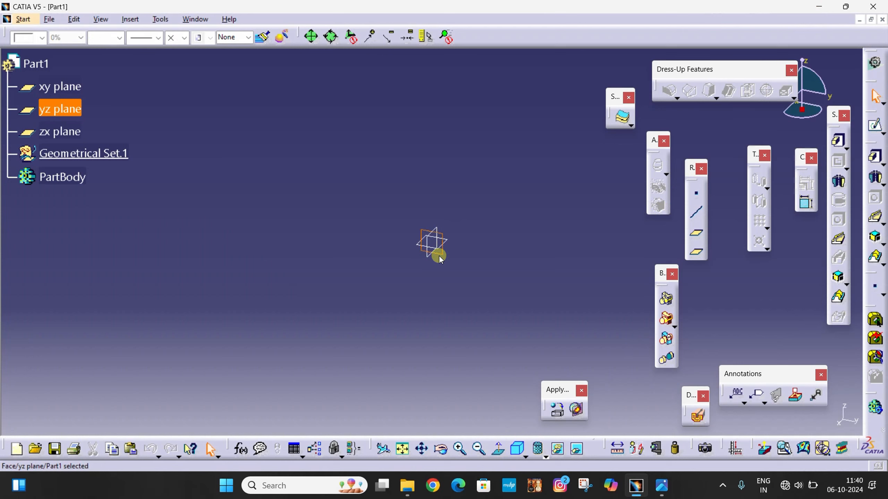
left_click(875, 123)
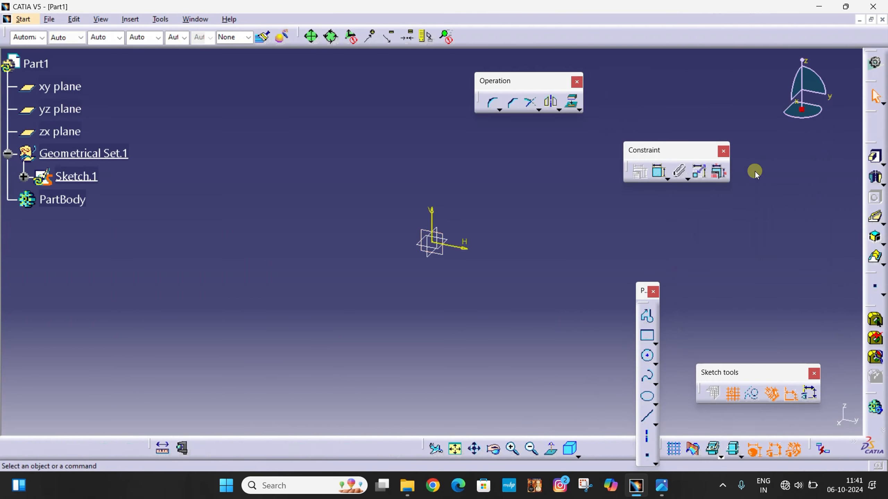
Checking part 12 in the fuel pump drawing, sketch a closed three-step half profile from the origin, about 30 mm wide and 60 mm high.
left_click(648, 353)
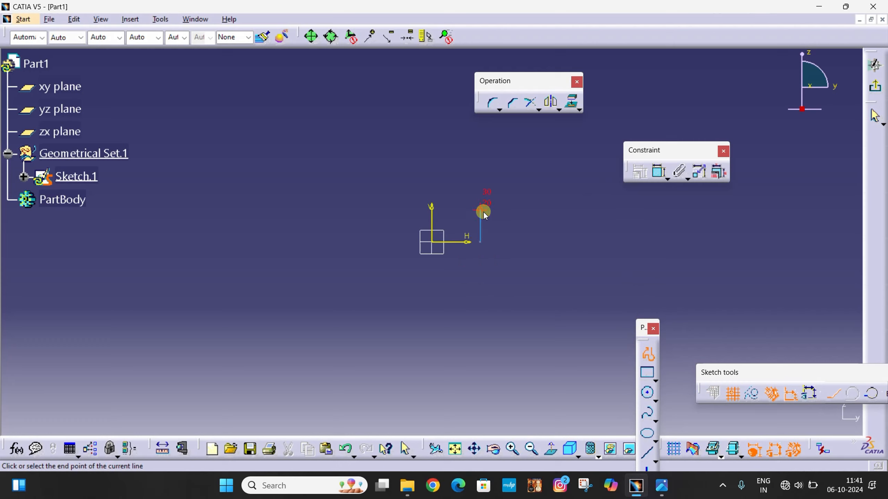
left_click(480, 210)
left_click(662, 485)
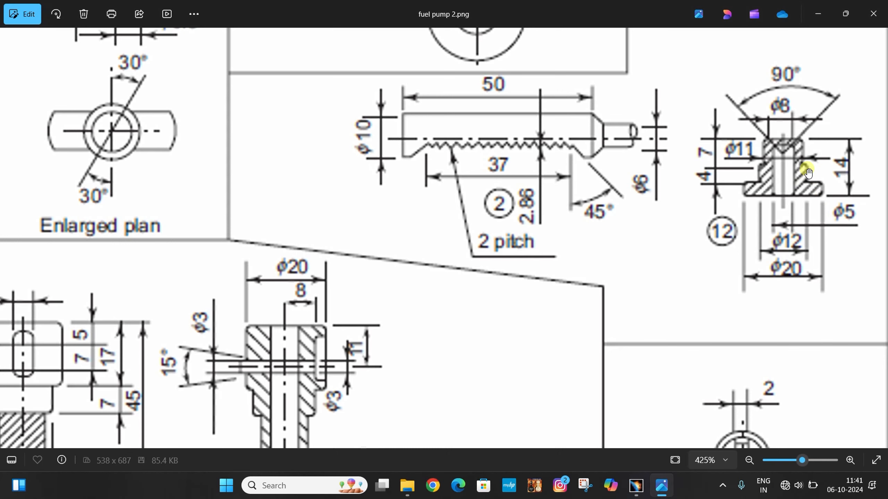
left_click(826, 7)
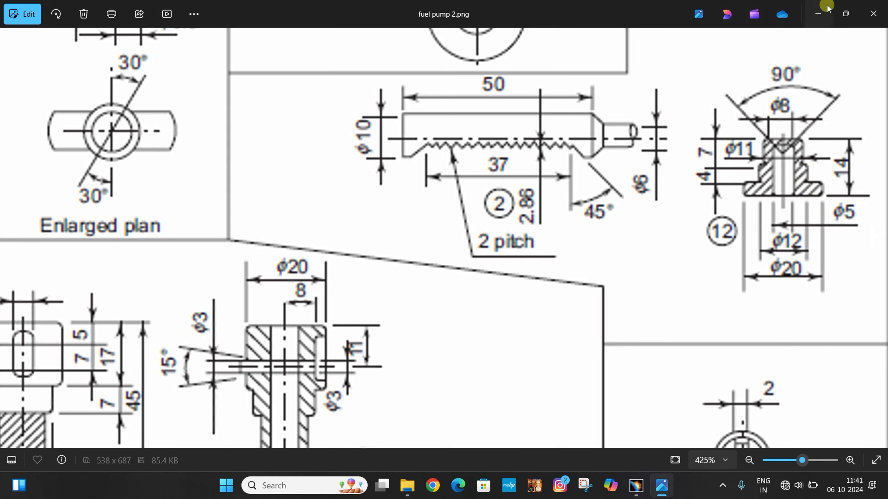
left_click(465, 211)
left_click(456, 182)
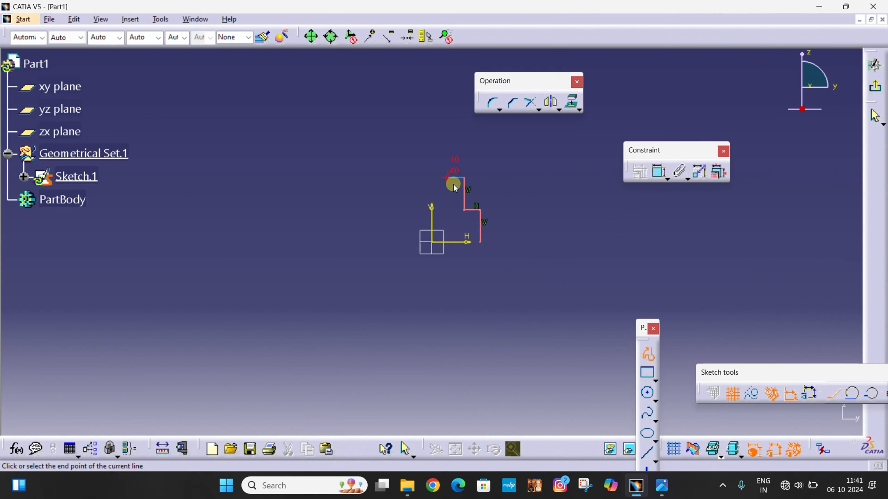
left_click(449, 178)
left_click(449, 147)
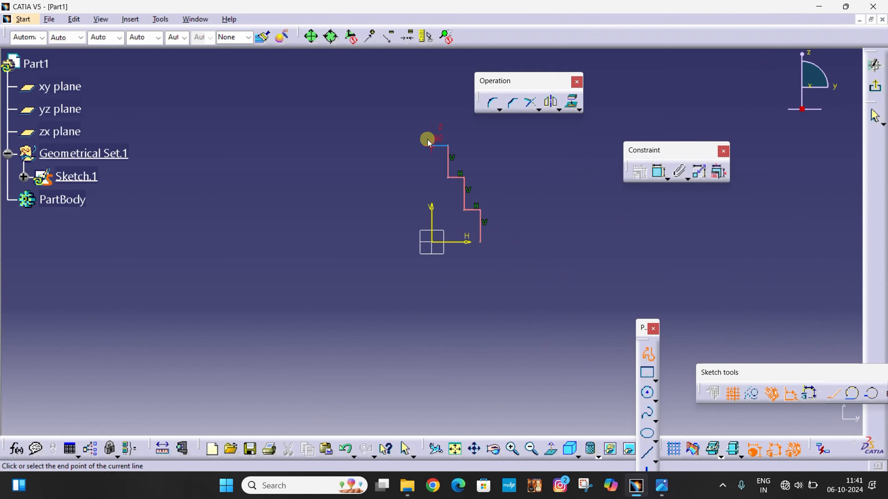
left_click(432, 145)
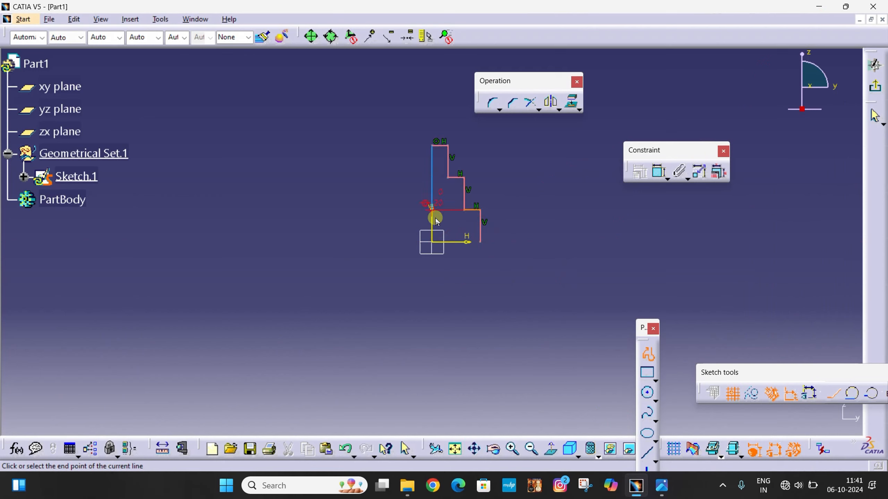
left_click(431, 242)
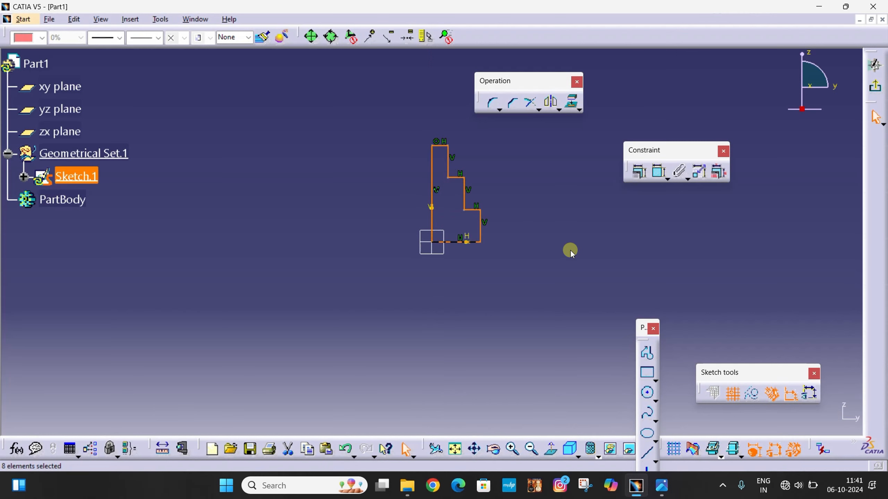
Reshape the stepped profile freehand, widening its base to about 37 mm and making the lowest step shorter than the middle one.
left_click(570, 250)
mouse_move(510, 201)
middle_mouse_down()
mouse_move(521, 167)
mouse_move(519, 212)
middle_mouse_up()
mouse_move(488, 242)
left_mouse_down()
mouse_move(484, 261)
mouse_move(508, 239)
left_mouse_up()
mouse_move(498, 271)
left_mouse_down()
mouse_move(499, 258)
mouse_move(504, 265)
left_mouse_up()
left_click(601, 250)
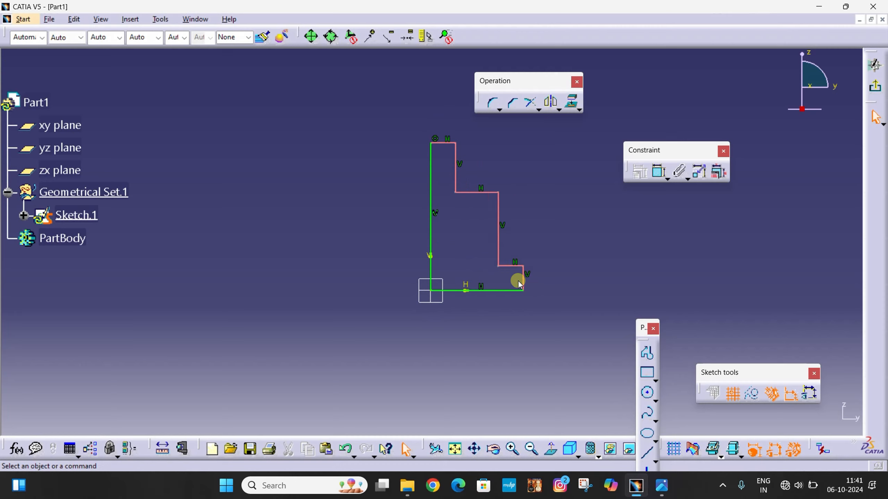
Consult part 12 in the fuel pump drawing and constrain the height of the profile's lowest step to 3 mm.
left_click(662, 485)
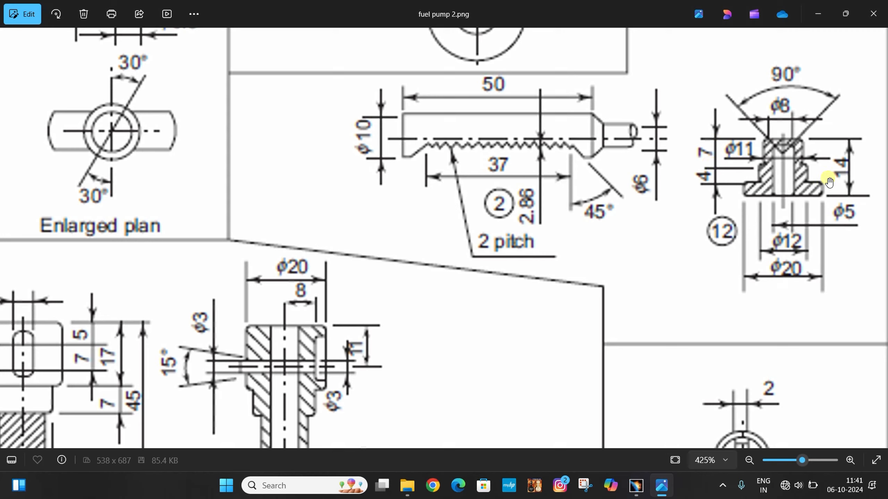
left_click(813, 13)
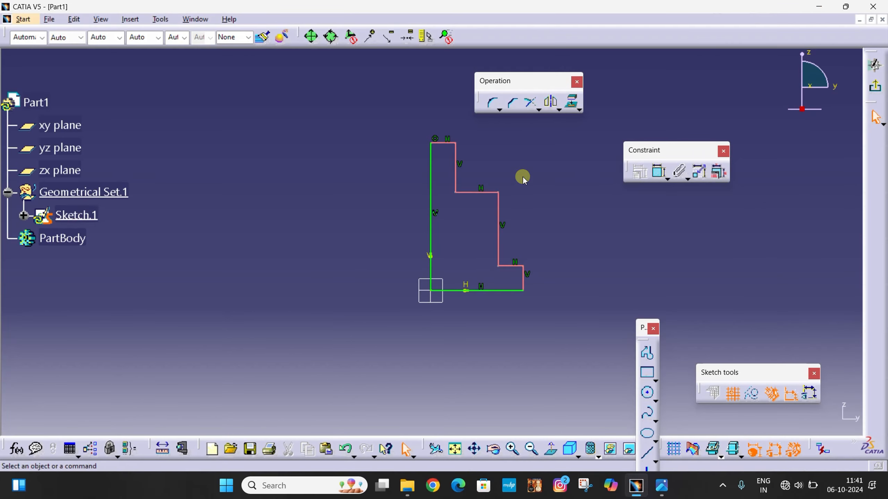
left_click(658, 172)
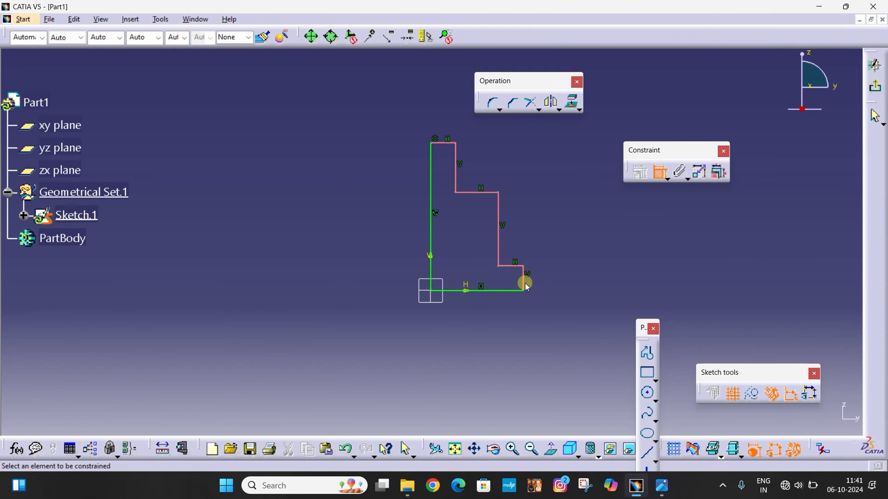
left_click(524, 282)
left_click(569, 279)
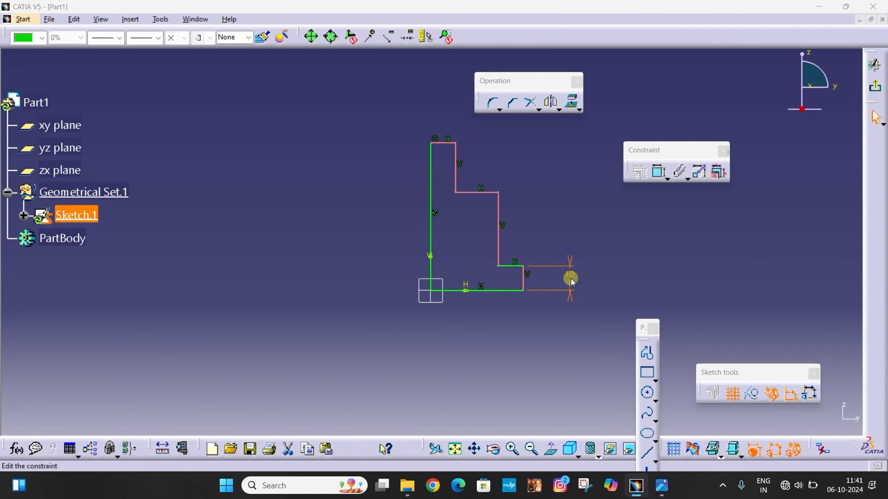
double_click(571, 280)
type("5")
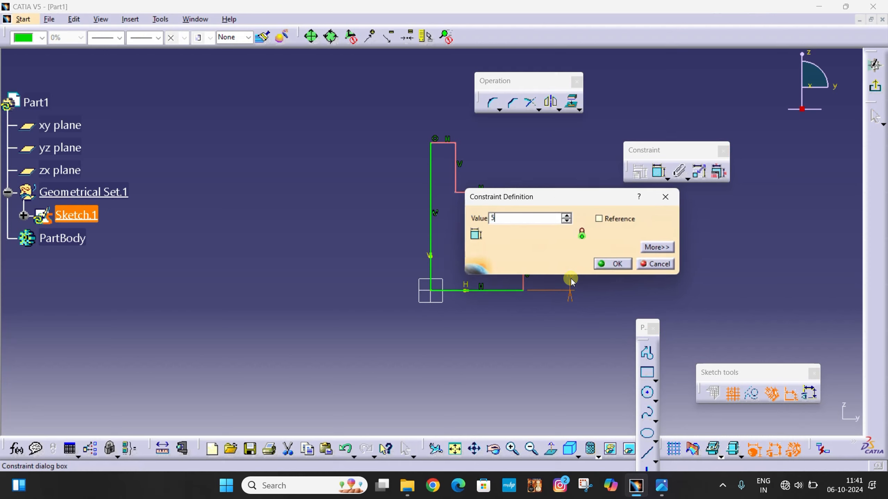
key("BackSpace")
type("3")
left_click(622, 262)
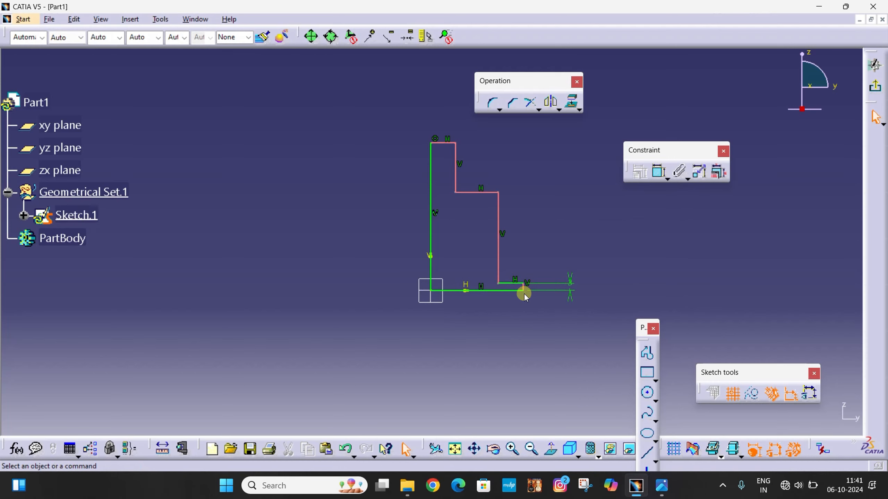
Check the base diameter in the drawing and constrain the lowest step's outer edge to 10 mm from the vertical axis line.
left_click(667, 490)
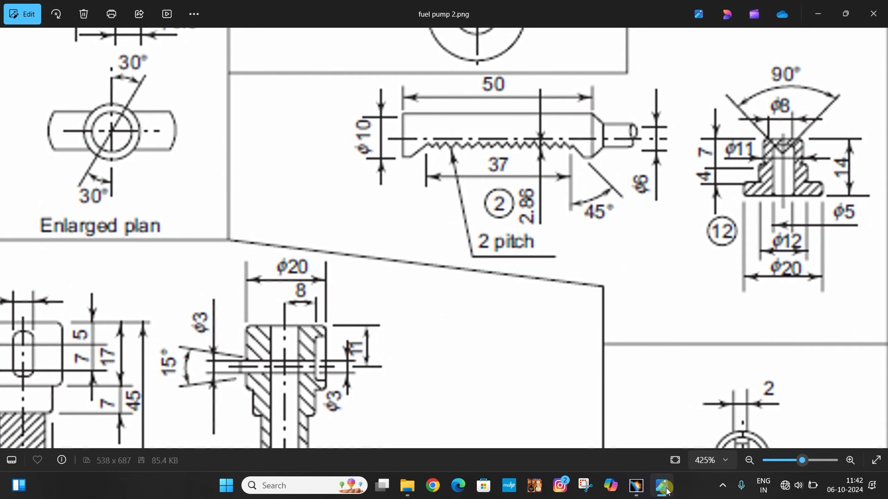
left_click(817, 13)
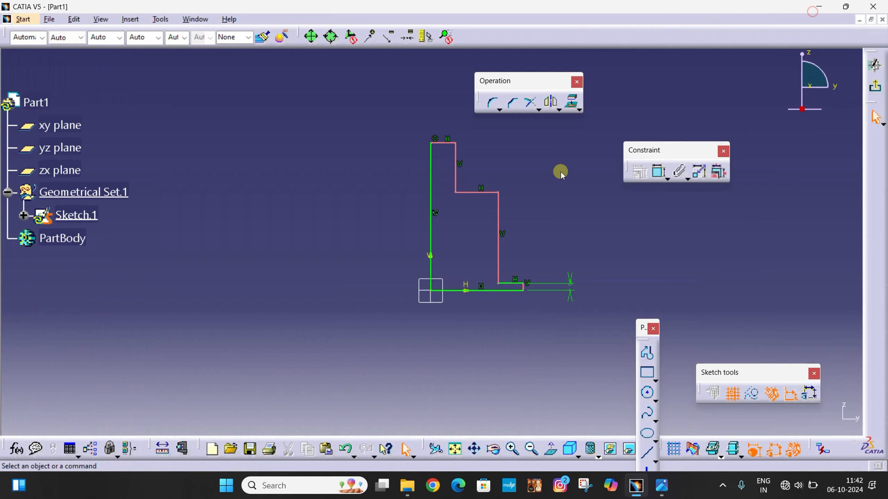
left_click(666, 178)
left_click(679, 184)
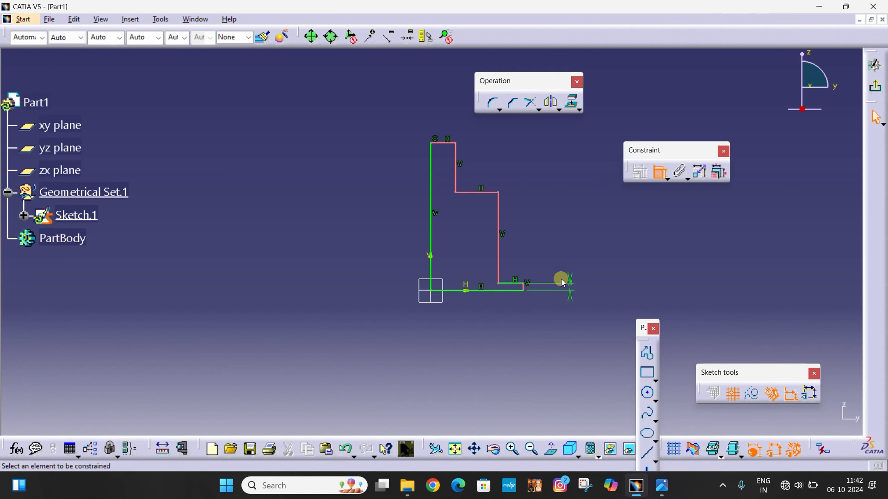
left_click(500, 293)
left_click(431, 261)
left_click(472, 345)
double_click(472, 346)
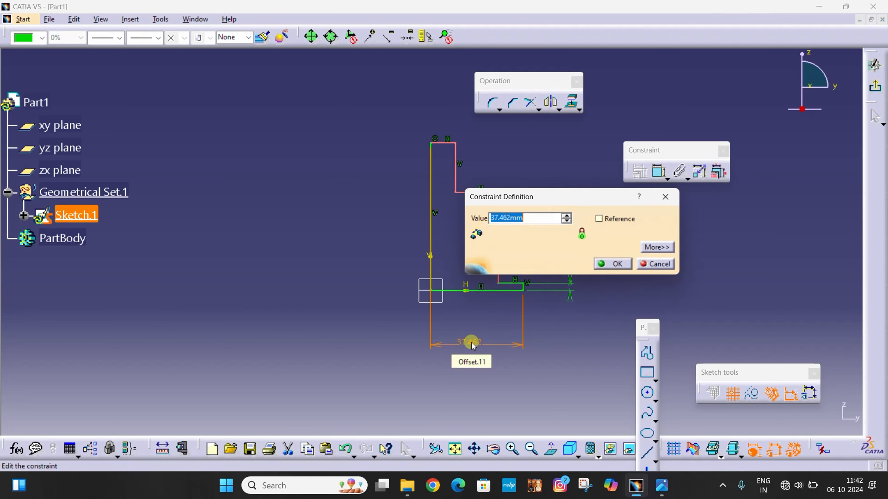
type("10")
key("Return")
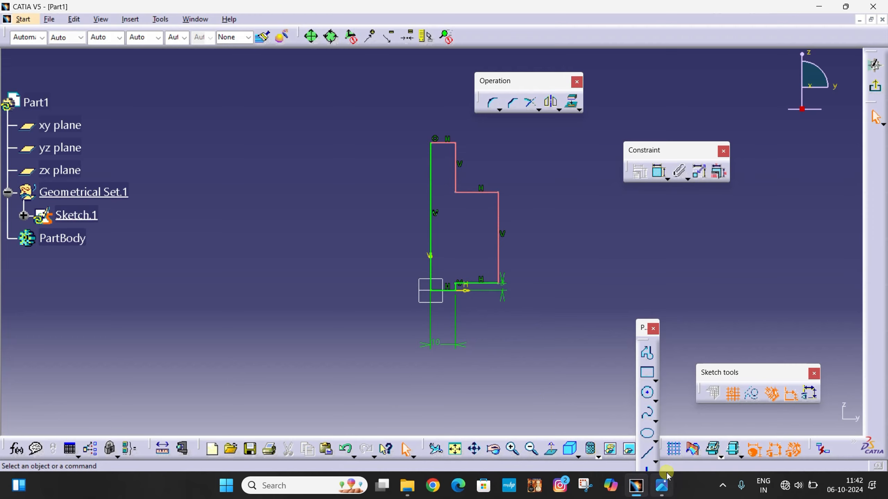
Check the middle step in the fuel pump drawing and constrain its vertical edge to a length of 4 mm.
left_click(662, 490)
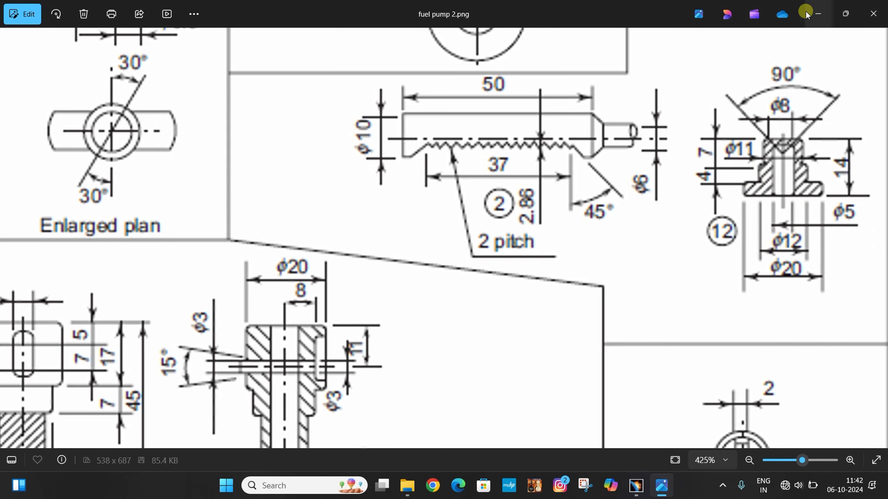
left_click(817, 14)
mouse_move(473, 200)
middle_mouse_down()
mouse_move(524, 241)
mouse_move(493, 193)
mouse_move(493, 204)
middle_mouse_up()
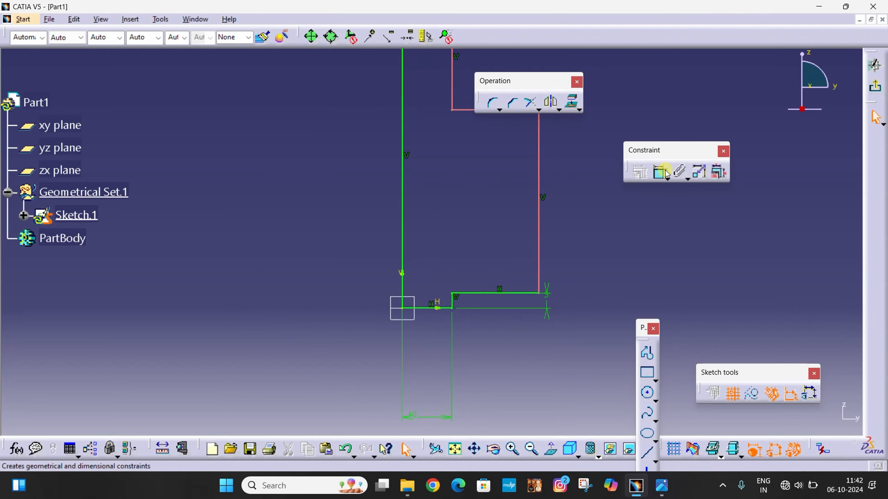
left_click(657, 179)
left_click(655, 182)
left_click(538, 185)
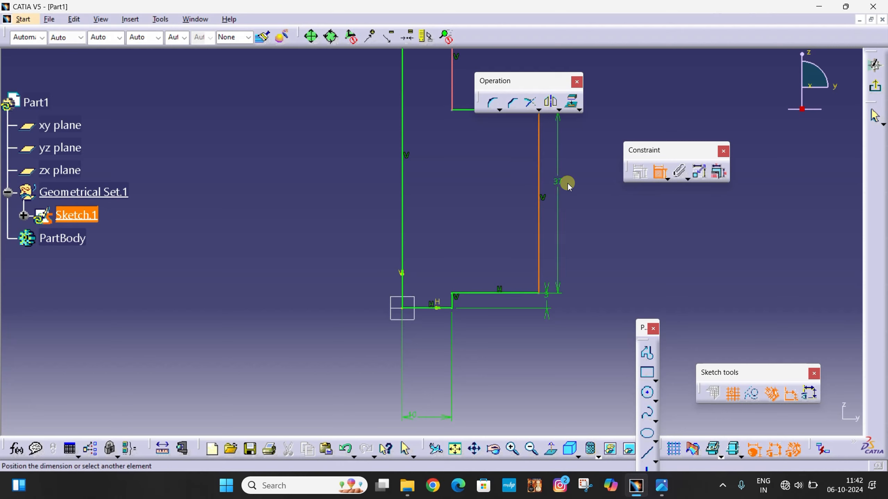
left_click(573, 182)
double_click(574, 181)
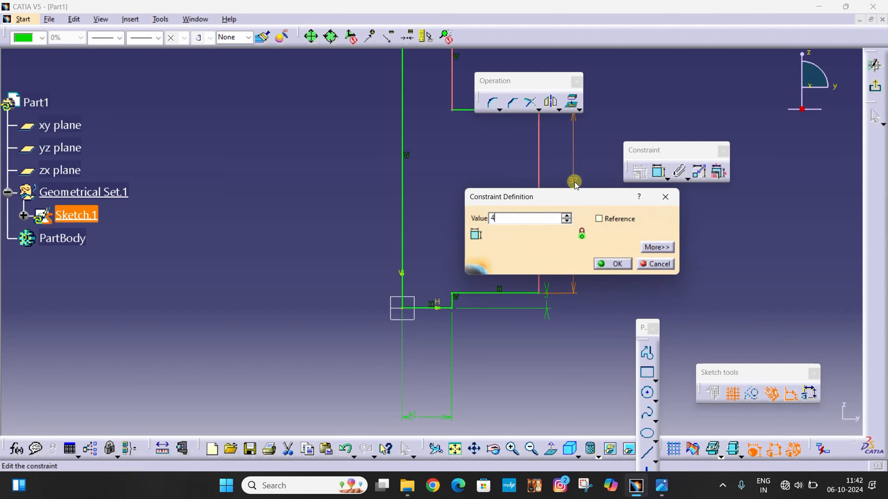
key("Return")
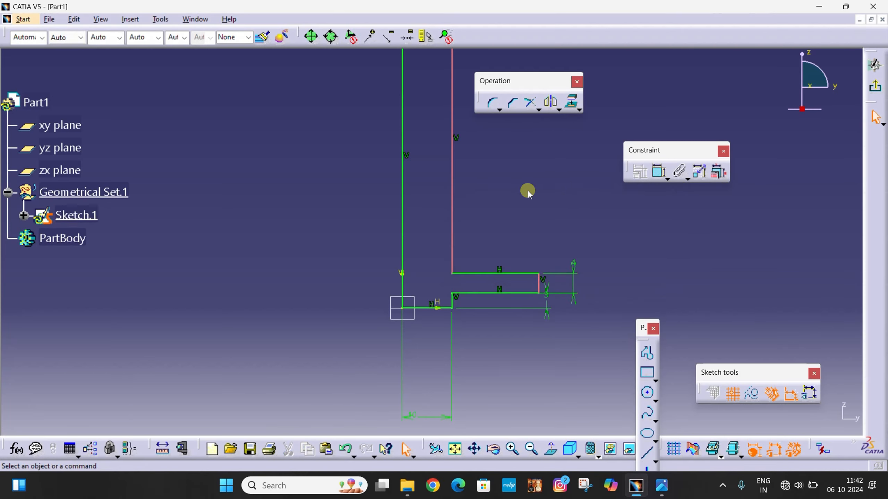
Constrain the middle step's vertical edge to 6 mm from the profile's axis line.
mouse_move(526, 190)
middle_mouse_down()
mouse_move(517, 245)
mouse_move(520, 212)
middle_mouse_up()
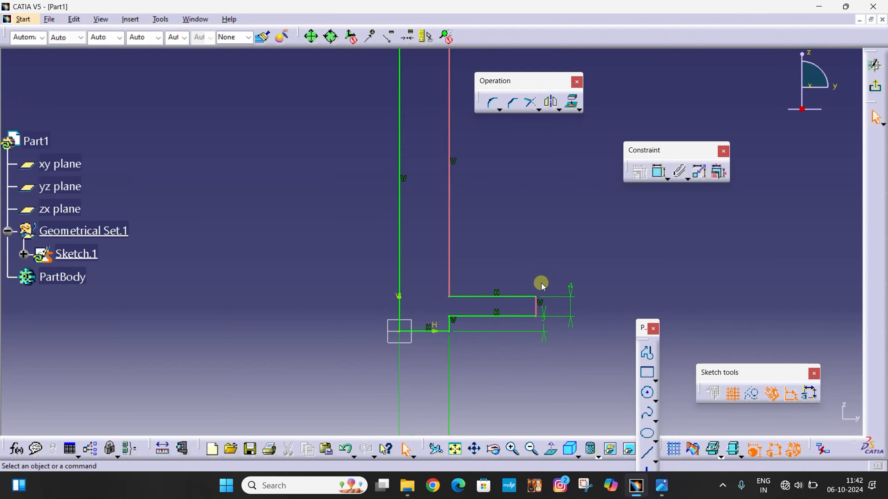
left_click(660, 173)
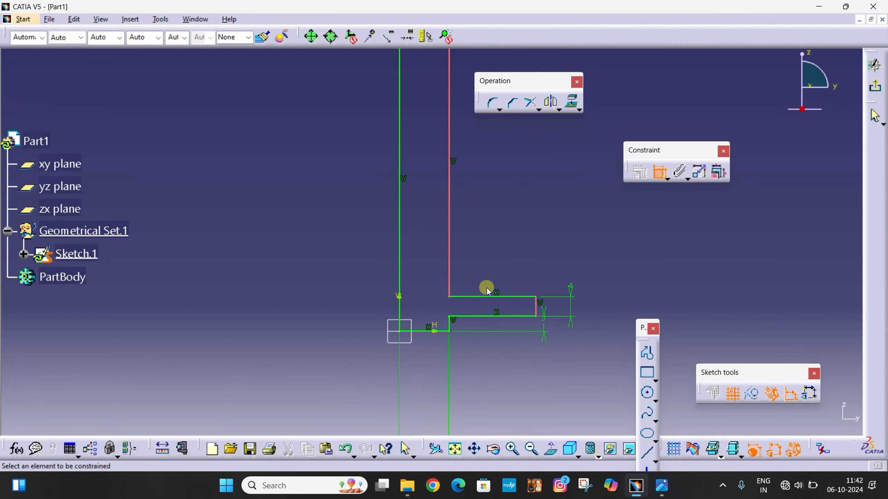
left_click(536, 307)
left_click(401, 279)
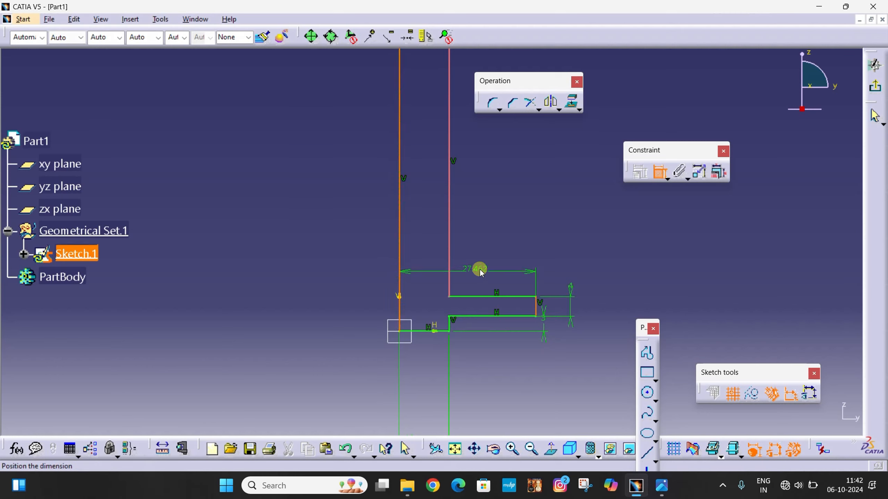
double_click(478, 252)
type("6mm")
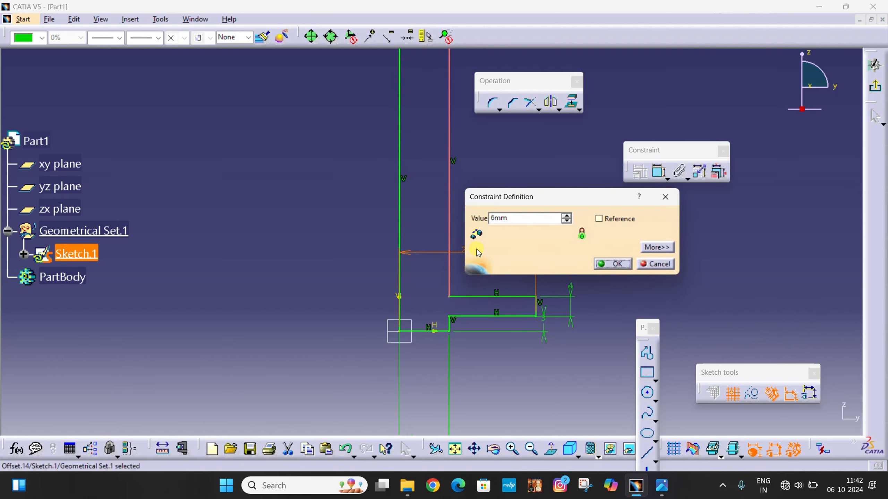
key("Return")
Move the 6 mm dimension down beside the middle step and pull the profile's top edge down to shorten the upper section.
mouse_move(519, 289)
middle_mouse_down()
mouse_move(518, 235)
mouse_move(509, 238)
middle_mouse_up()
left_click(403, 382)
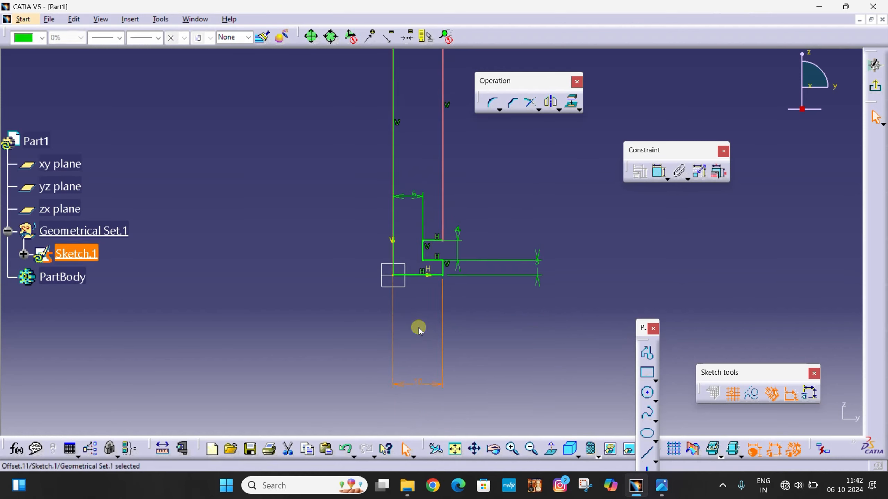
left_click_drag(413, 191, 410, 252)
middle_click_drag(430, 146, 428, 252)
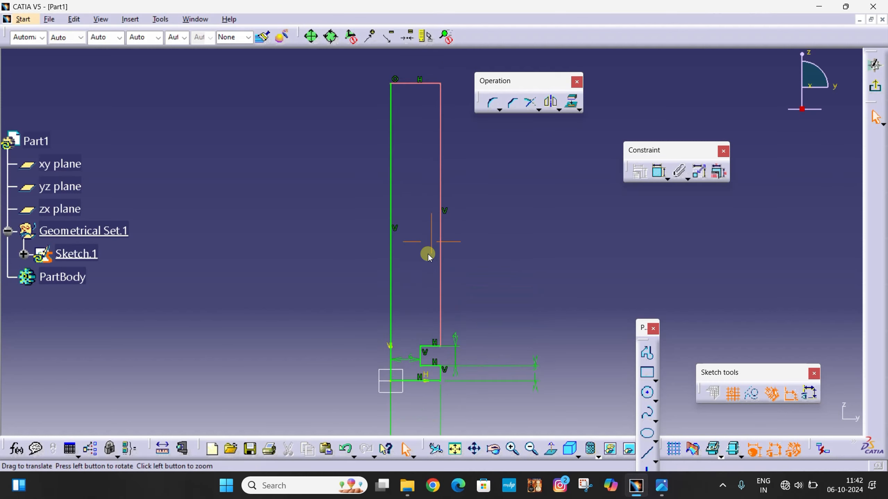
left_click_drag(435, 186, 419, 269)
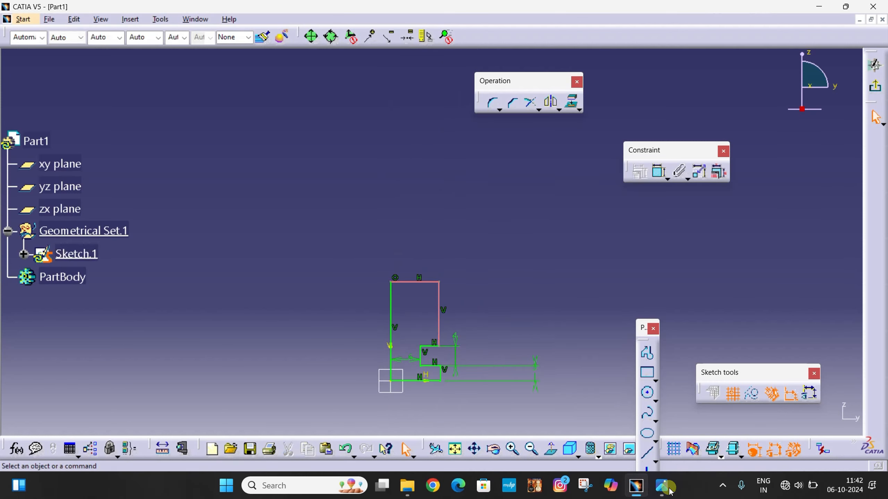
Check the upper section in the fuel pump drawing and constrain its outer vertical edge to a length of 7 mm.
left_click(675, 492)
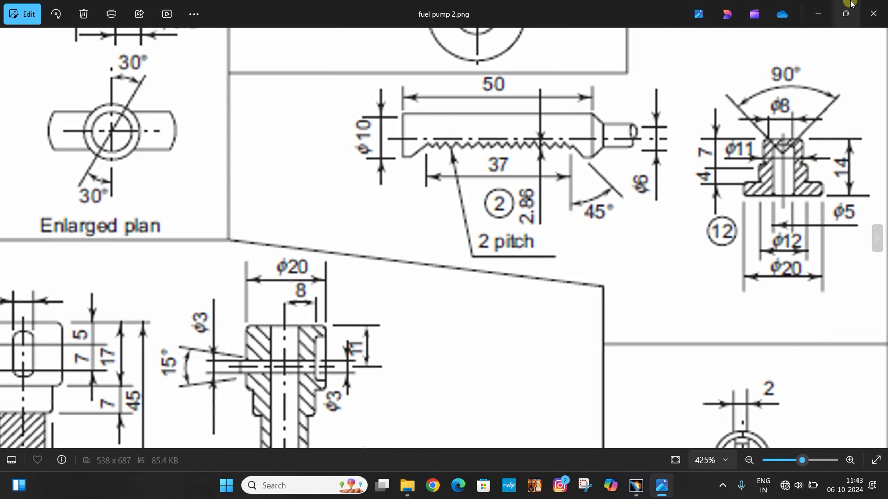
left_click(817, 14)
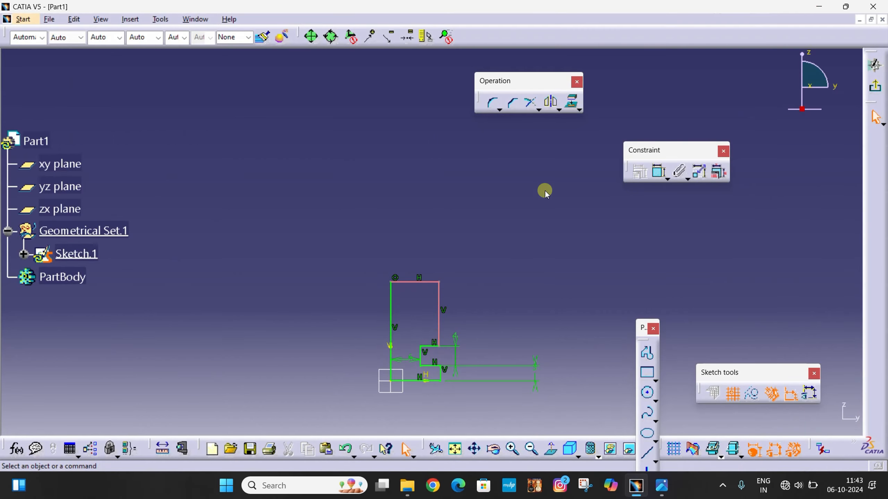
left_click(659, 171)
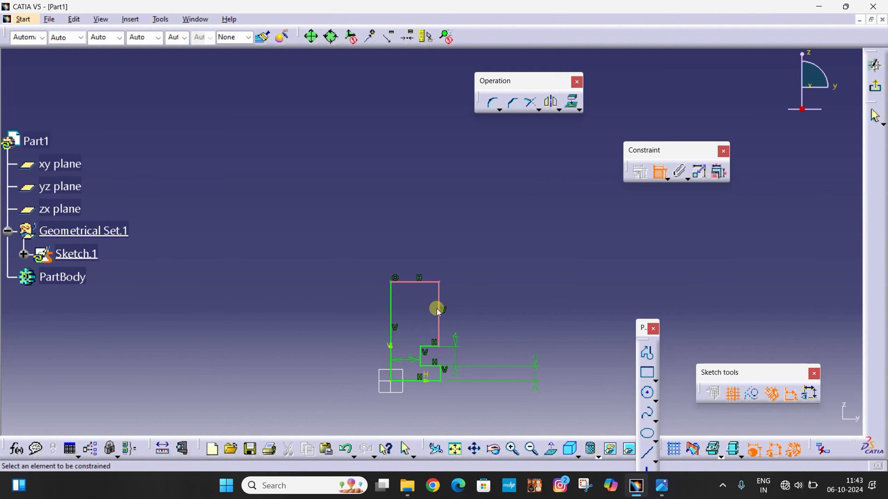
left_click(437, 308)
left_click(485, 308)
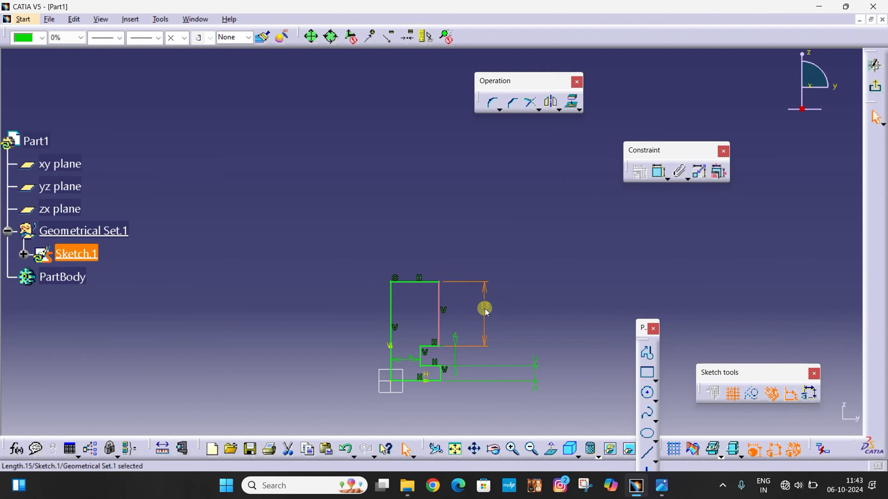
double_click(485, 308)
type("7")
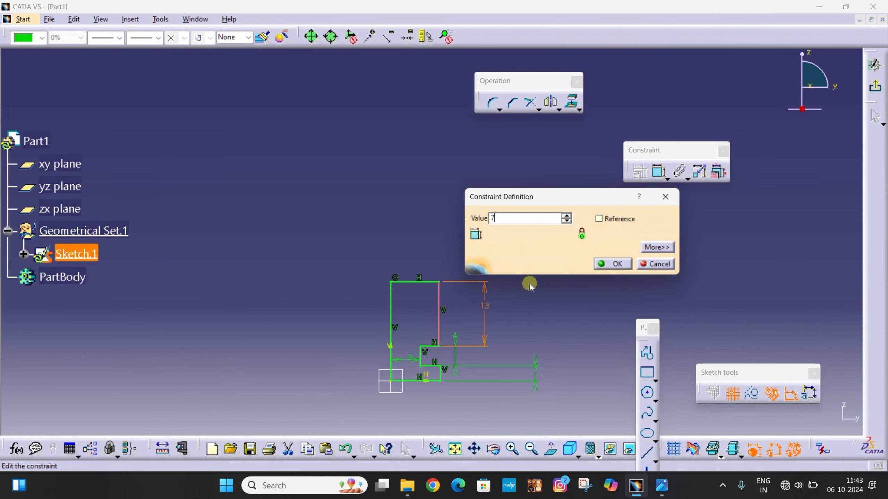
left_click(613, 263)
left_click(659, 171)
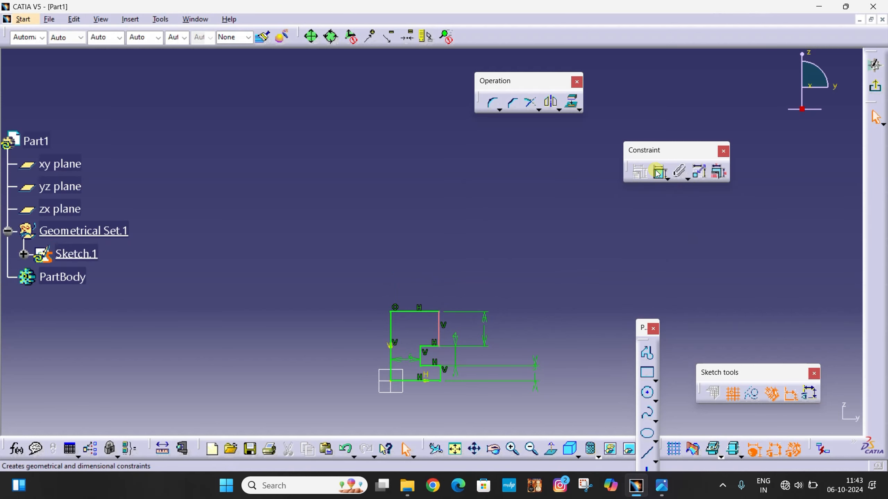
left_click(439, 328)
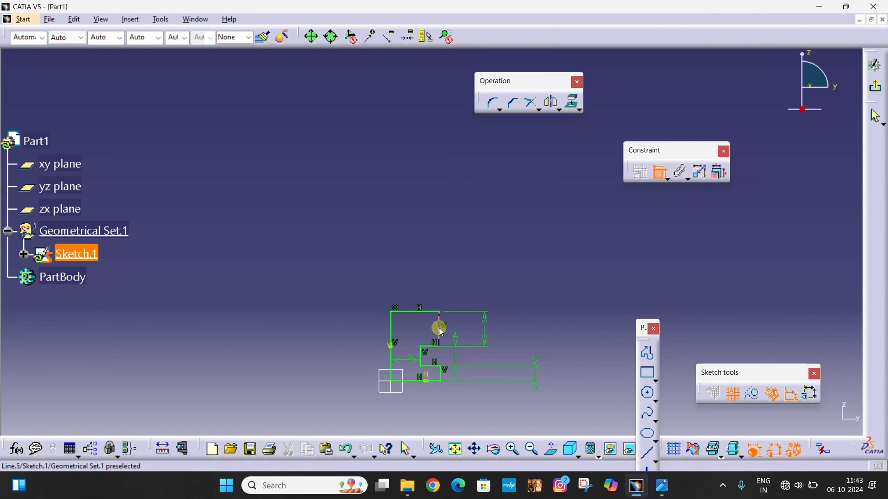
left_click(393, 318)
left_click(394, 327)
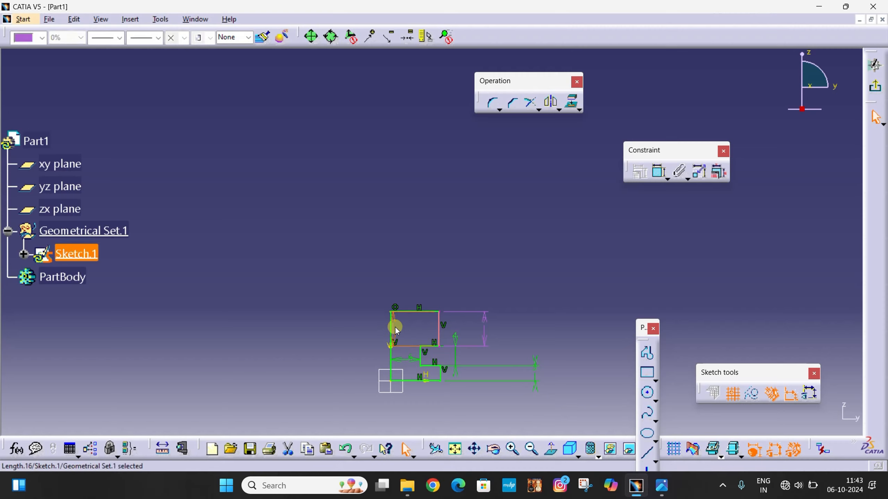
key("Delete")
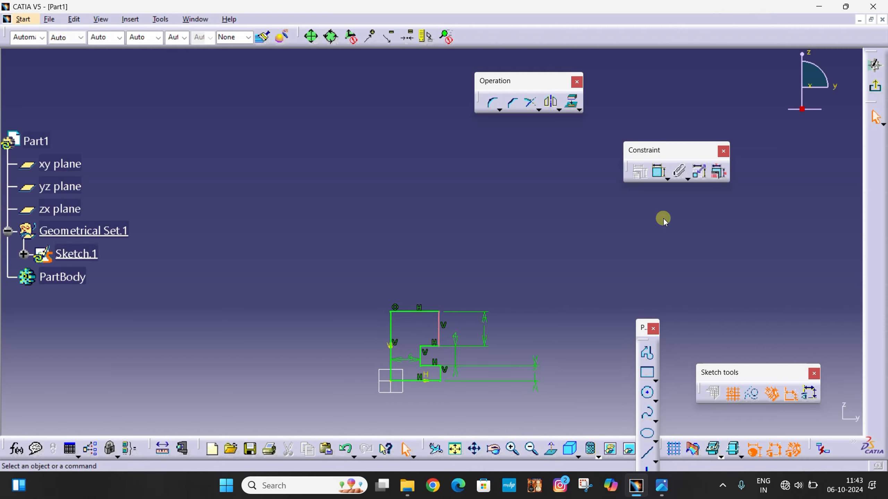
Constrain the upper section's outer vertical edge to 5.5 mm from the profile's axis line.
left_click(658, 172)
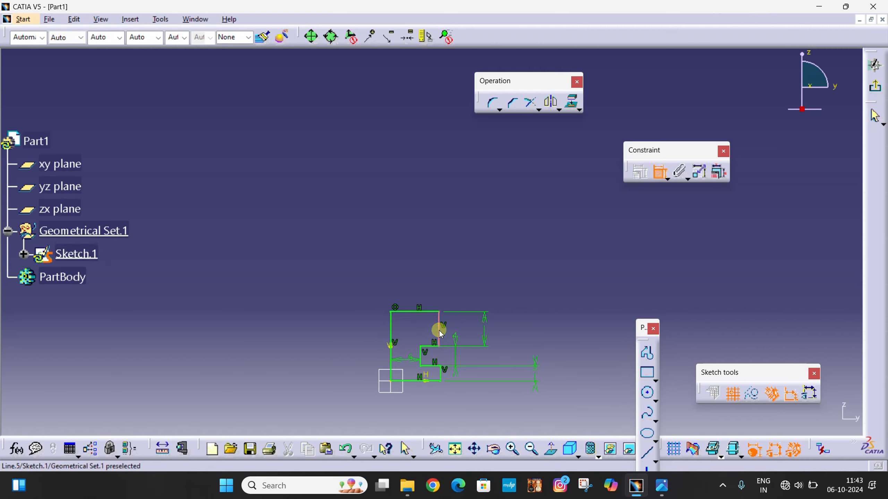
left_click(439, 330)
left_click(391, 337)
left_click(419, 266)
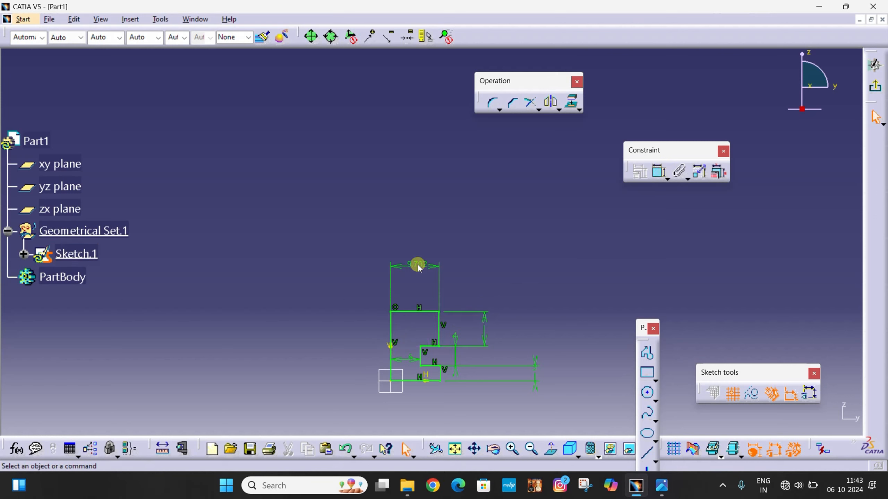
double_click(418, 267)
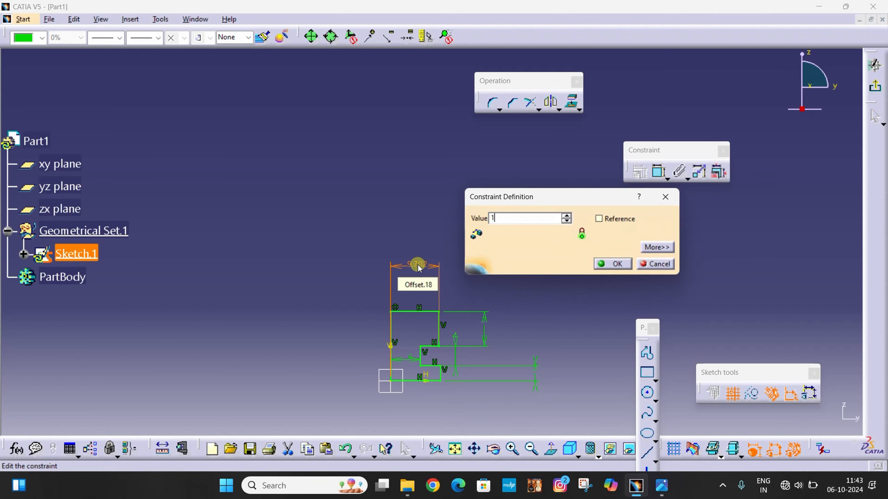
key("Return")
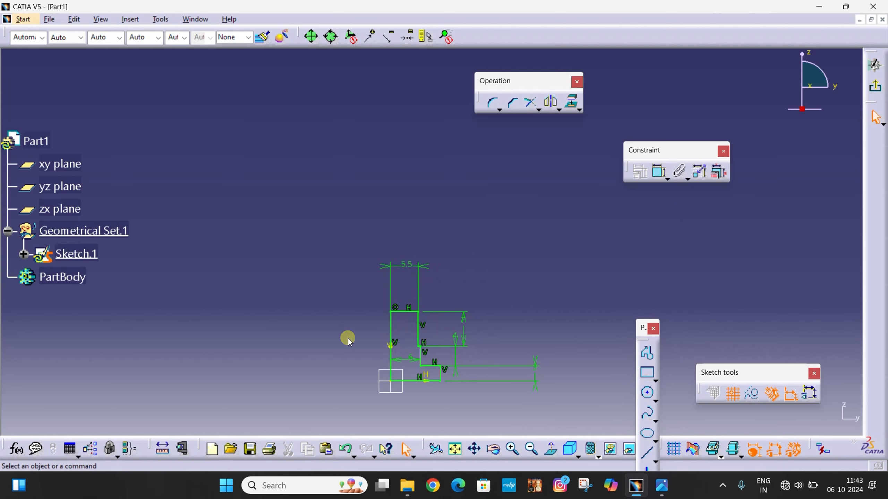
Compare the dimensioned half profile with part 12 in the fuel pump drawing and exit the sketch.
middle_click_drag(348, 339, 369, 249)
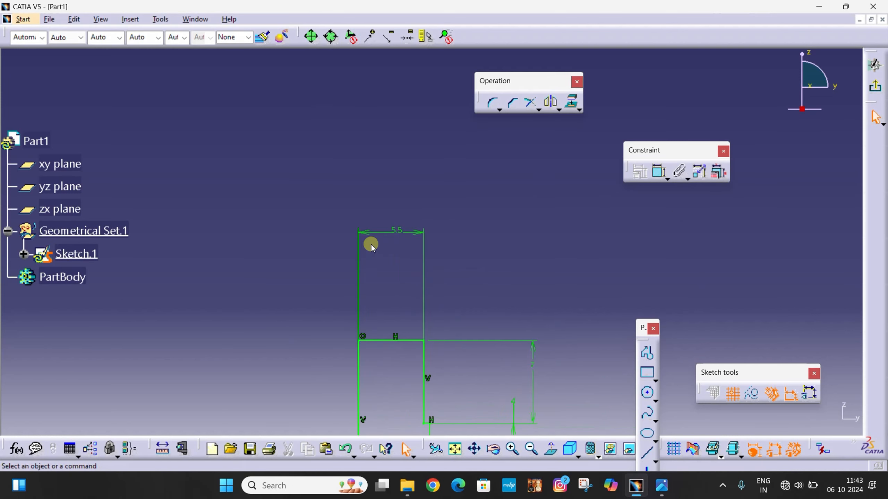
middle_click_drag(444, 287, 462, 198)
left_click(420, 143)
mouse_move(415, 169)
left_mouse_down()
mouse_move(406, 220)
mouse_move(408, 205)
left_mouse_up()
left_click(529, 192)
middle_click_drag(467, 232, 461, 189)
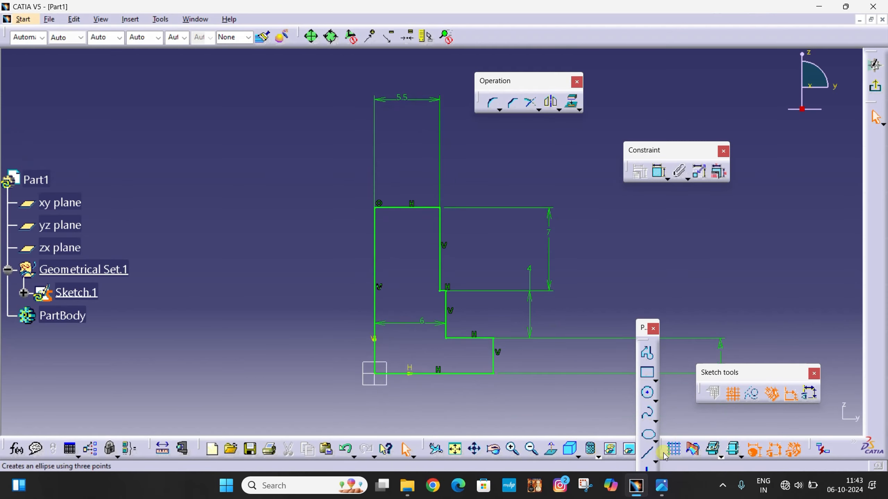
left_click(661, 485)
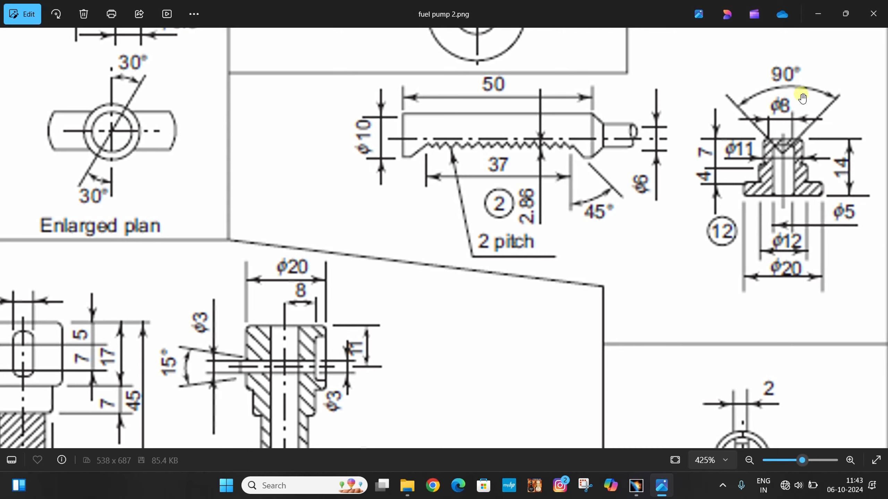
left_click(815, 13)
scroll(477, 266, "up", 2)
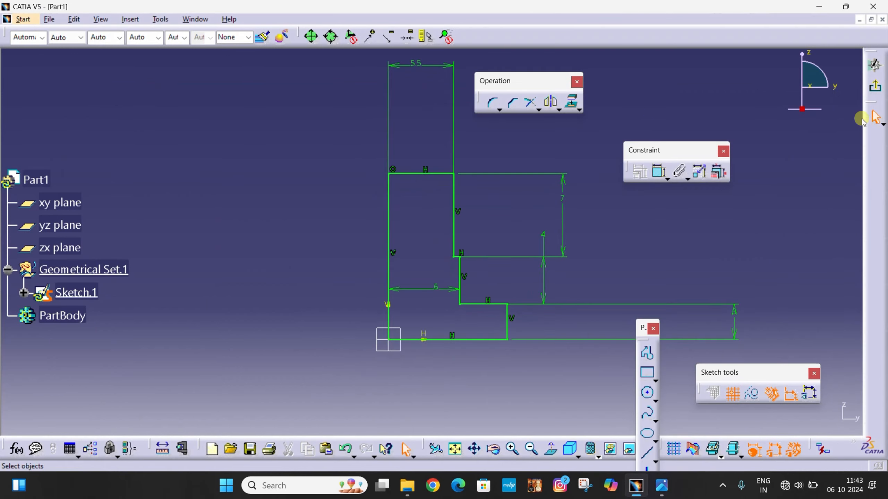
left_click(875, 85)
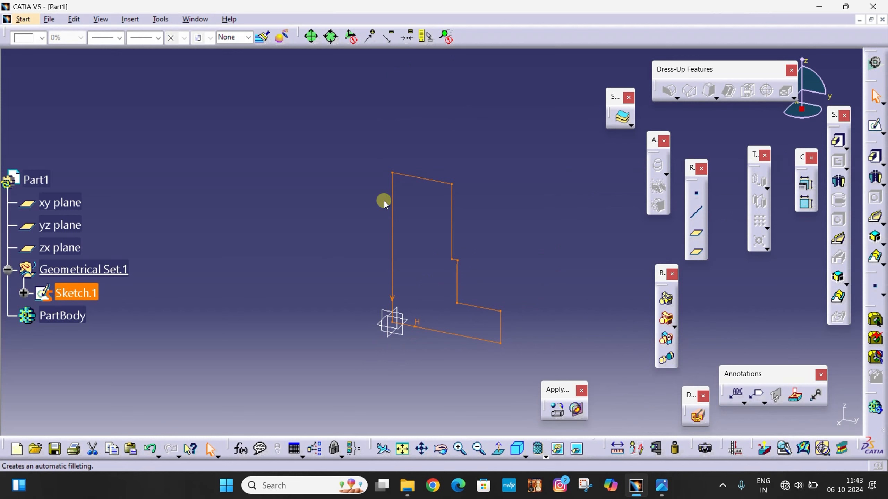
Revolve the stepped half profile 360 degrees into a solid Shaft, using its long inner vertical edge as the axis.
left_click(839, 184)
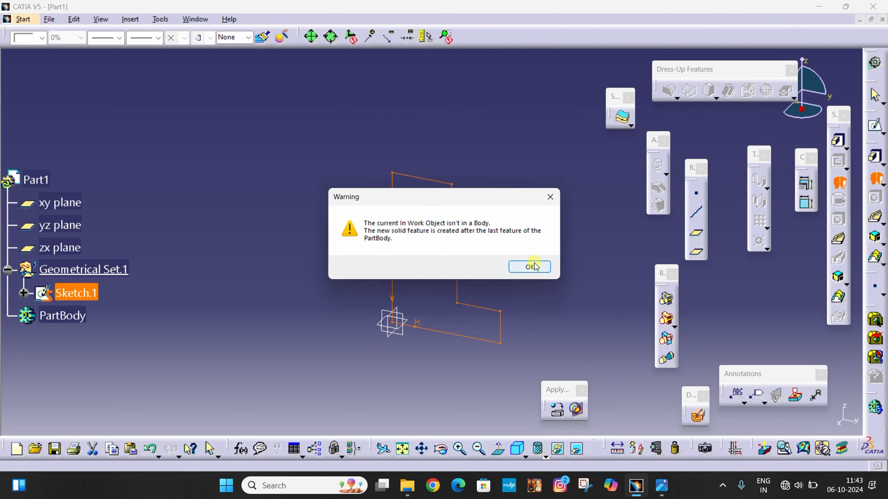
left_click(530, 264)
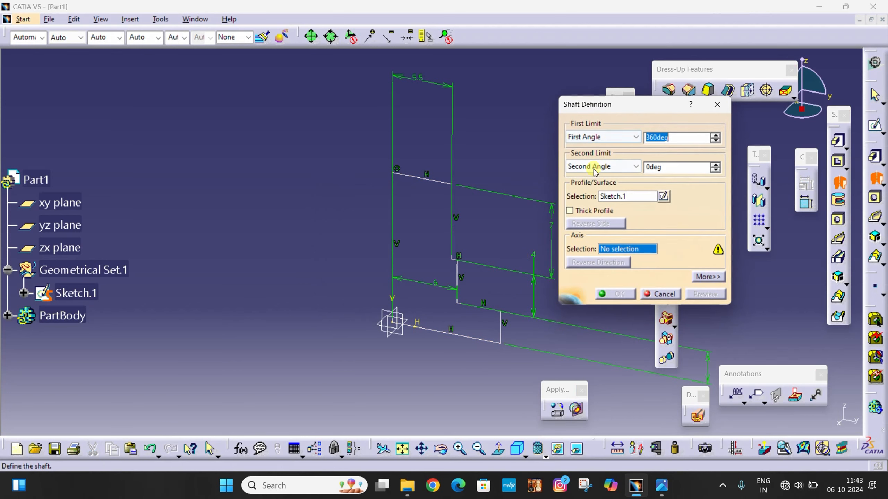
left_click(617, 198)
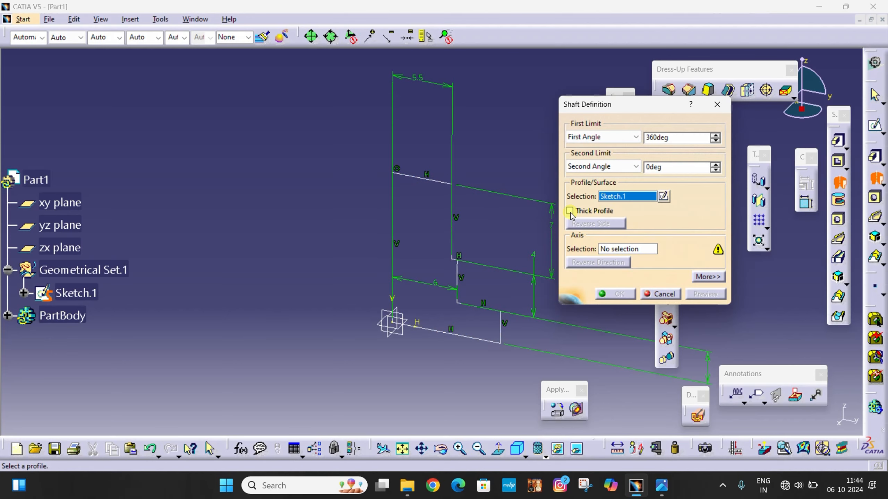
left_click(612, 251)
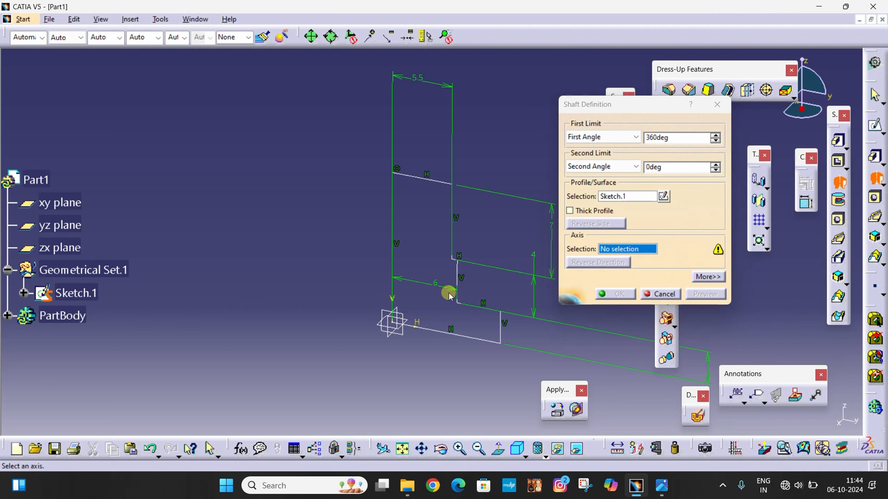
mouse_move(339, 249)
middle_mouse_down()
mouse_move(345, 191)
mouse_move(396, 229)
middle_mouse_up()
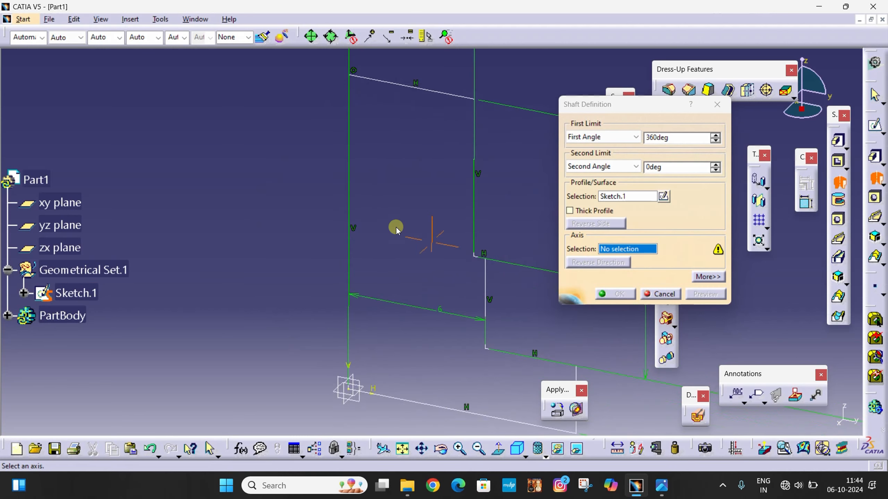
double_click(350, 289)
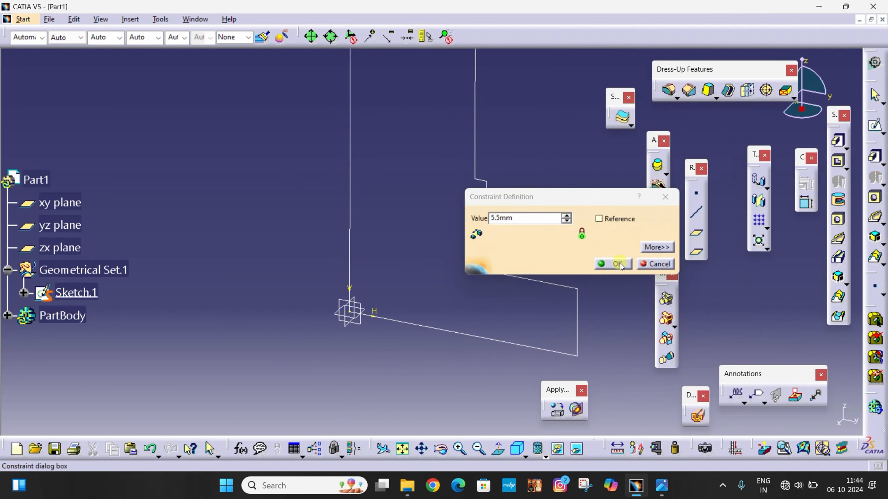
left_click(618, 264)
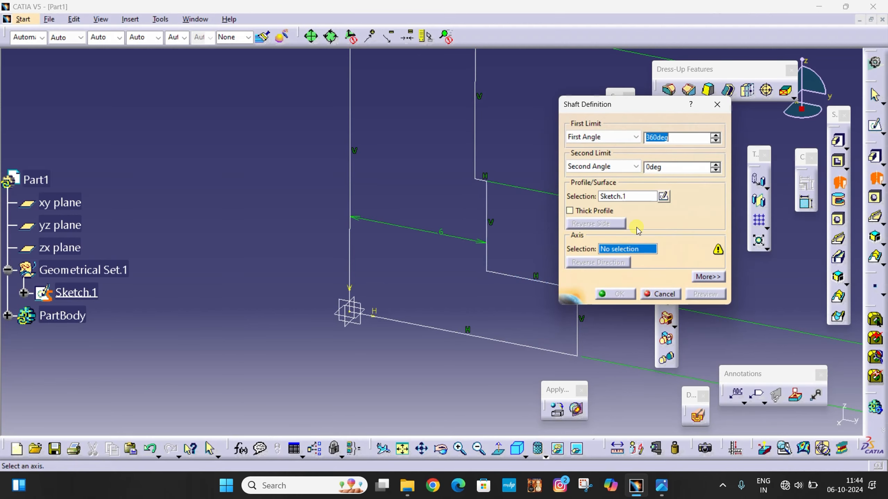
left_click(349, 263)
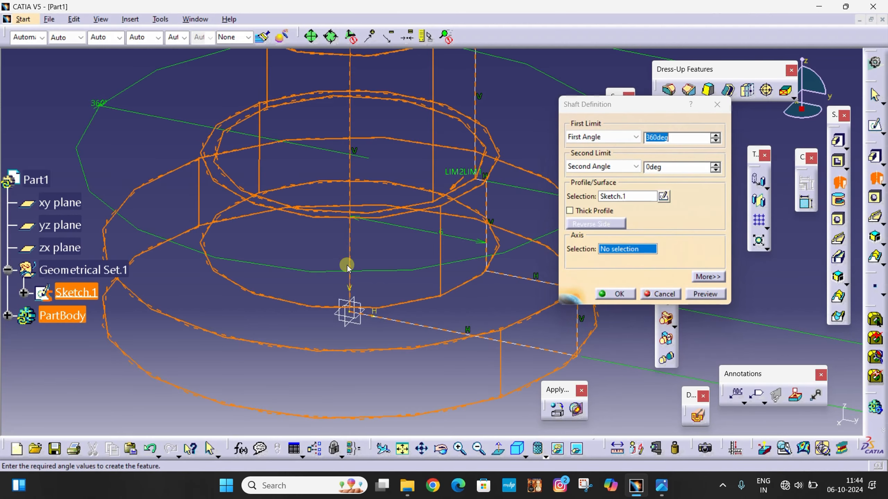
middle_click_drag(406, 150, 394, 305)
middle_click_drag(384, 225, 362, 138)
left_click(705, 294)
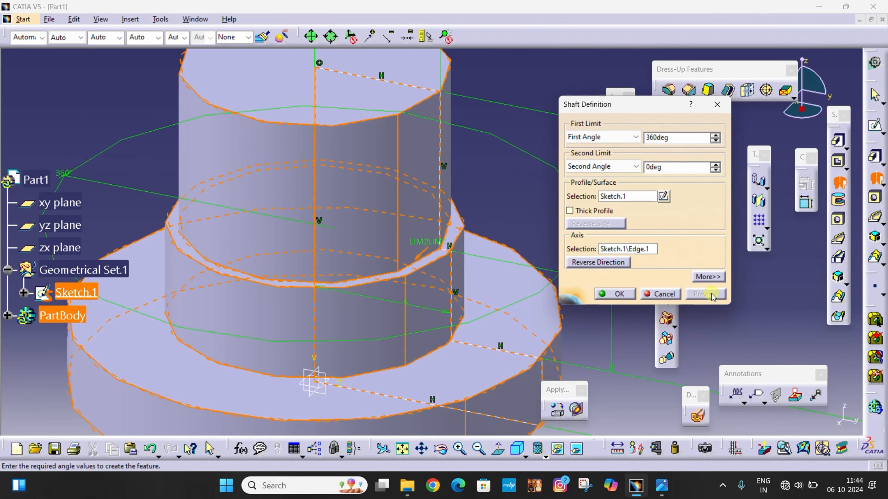
left_click(626, 295)
left_click(552, 249)
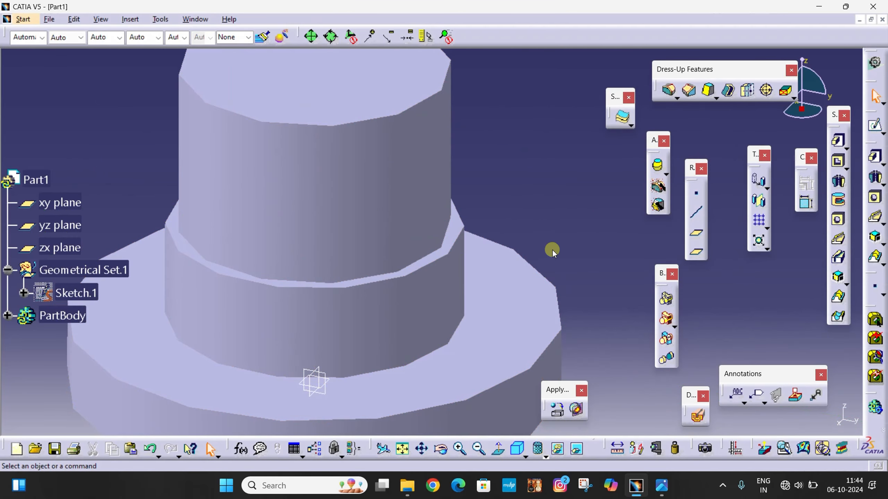
Check part 12's central bore in the fuel pump drawing and start a sketch on the underside face of the base.
middle_click_drag(555, 251, 547, 191)
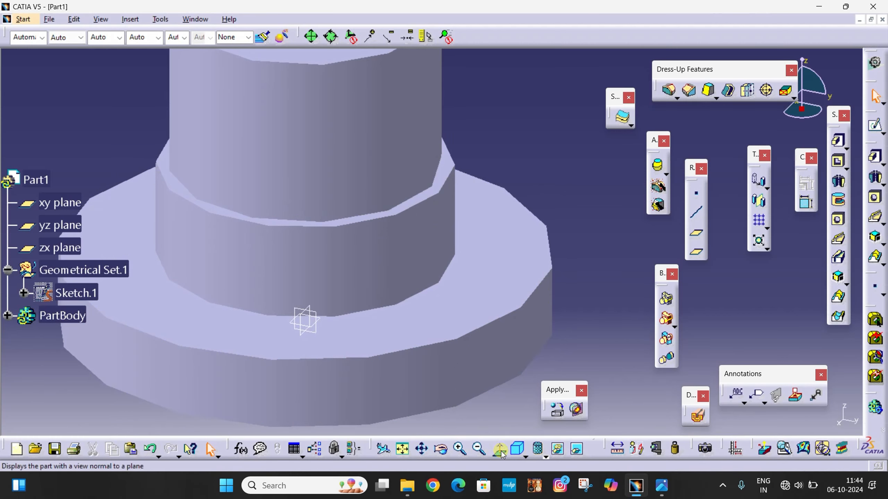
left_click(401, 448)
middle_click_drag(493, 371, 476, 225)
left_click(662, 485)
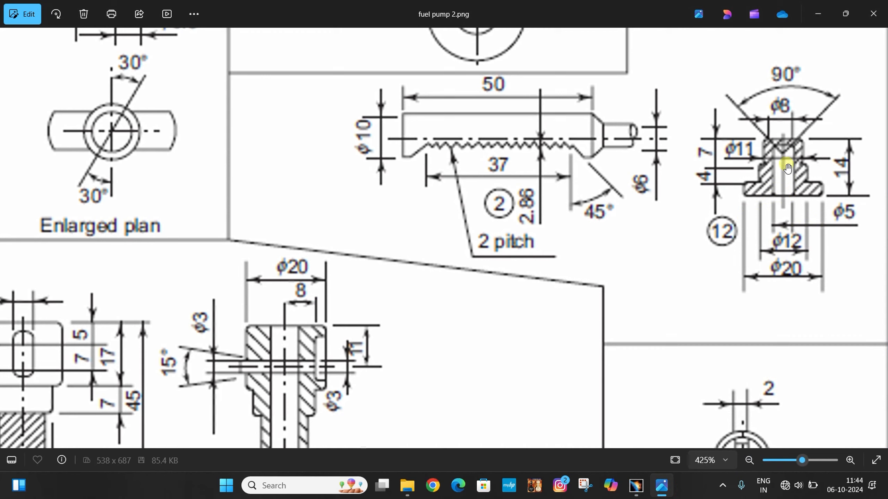
left_click(820, 9)
left_click(498, 278)
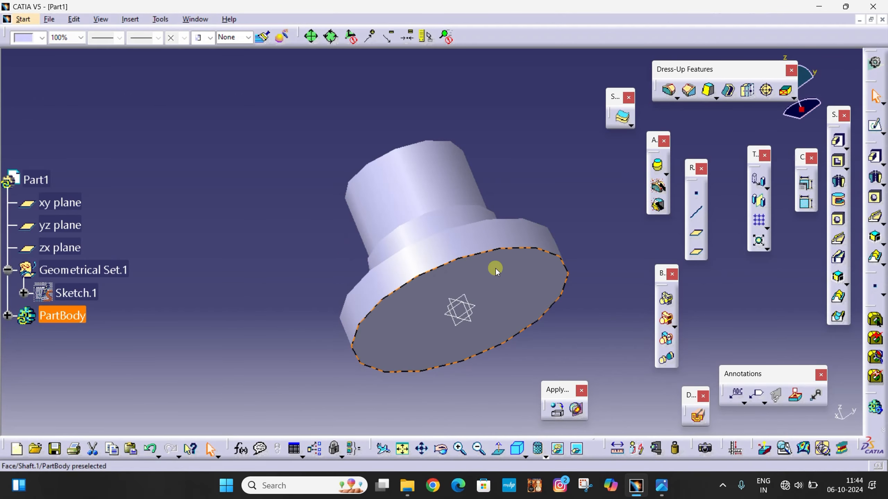
left_click(880, 122)
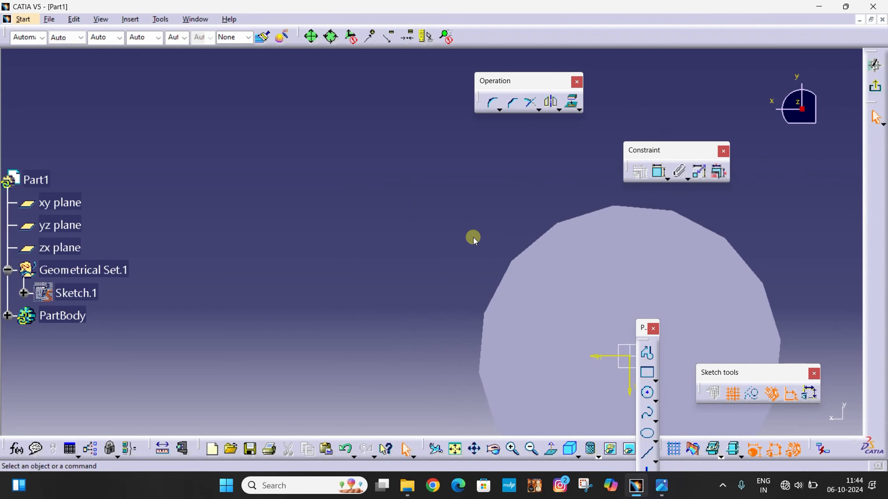
Sketch a circle centred on the origin of the base face, constrain its diameter to 5 mm and exit the sketch.
left_click(648, 395)
left_click(448, 273)
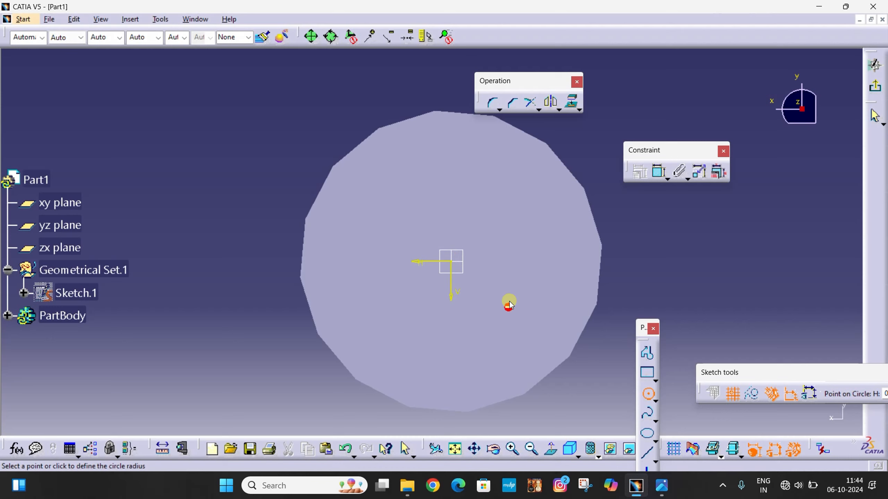
left_click(678, 234)
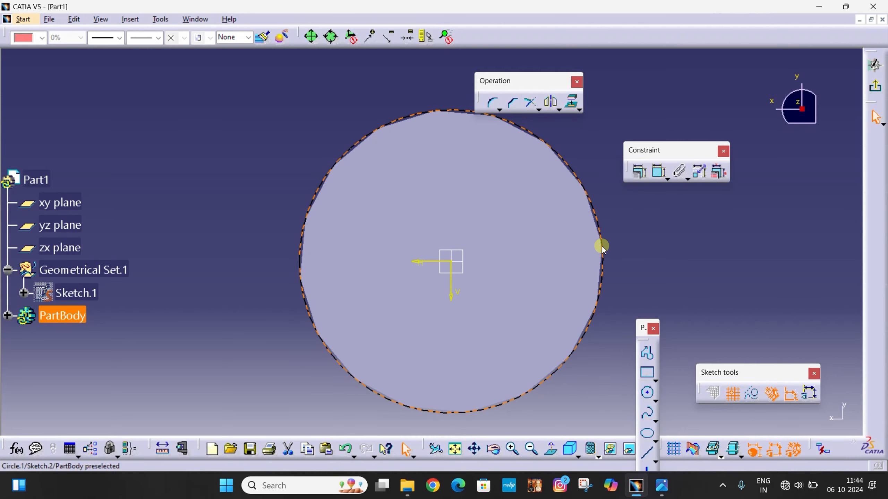
left_click(659, 177)
left_click(659, 236)
double_click(658, 232)
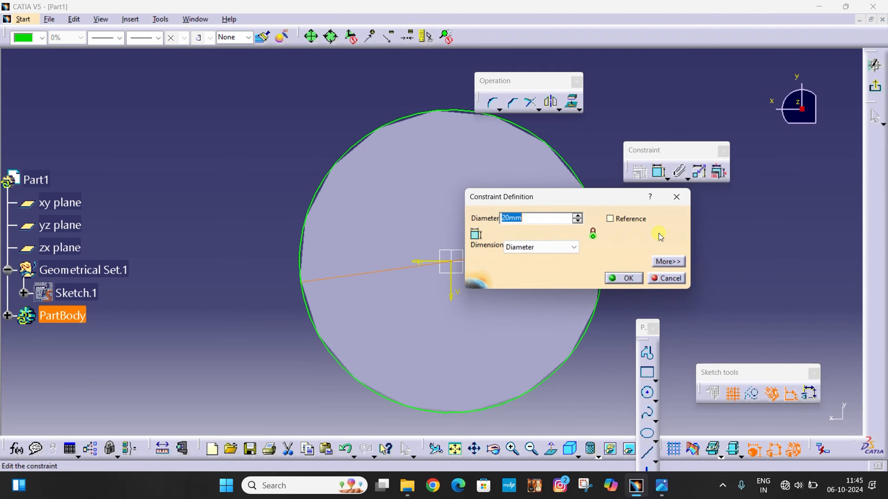
type("5")
key("Return")
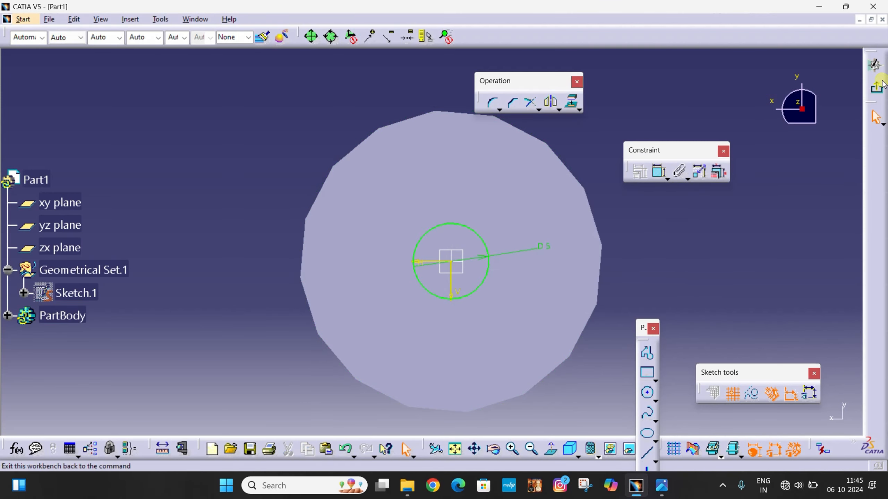
left_click(874, 86)
Cut a blind pocket from the base into the stepped solid using the 5 mm circle.
middle_click_drag(618, 222, 521, 140)
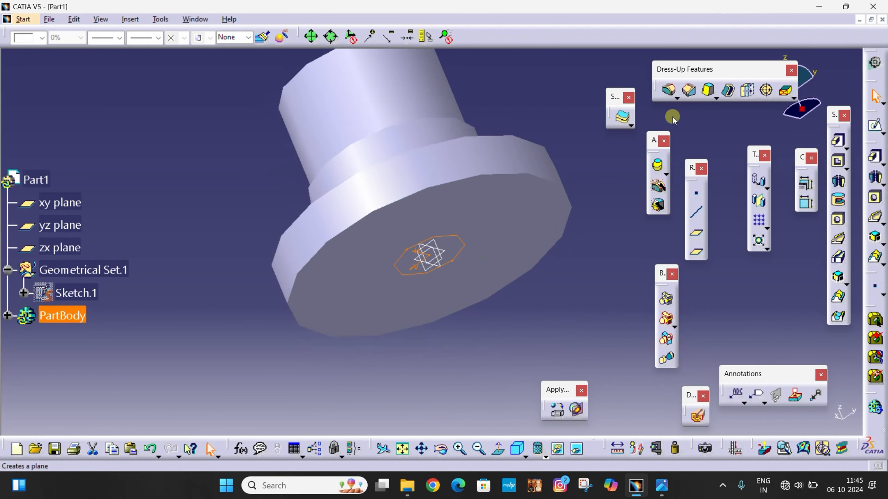
left_click(839, 162)
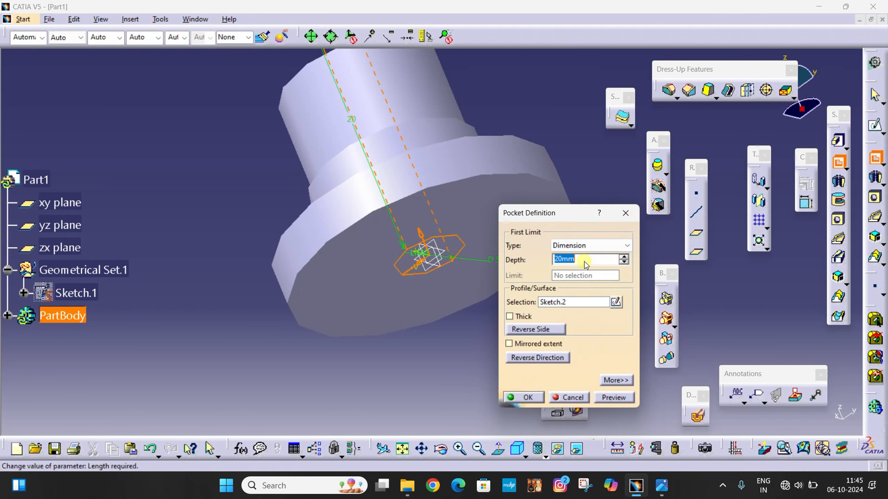
left_click(611, 396)
left_click(515, 399)
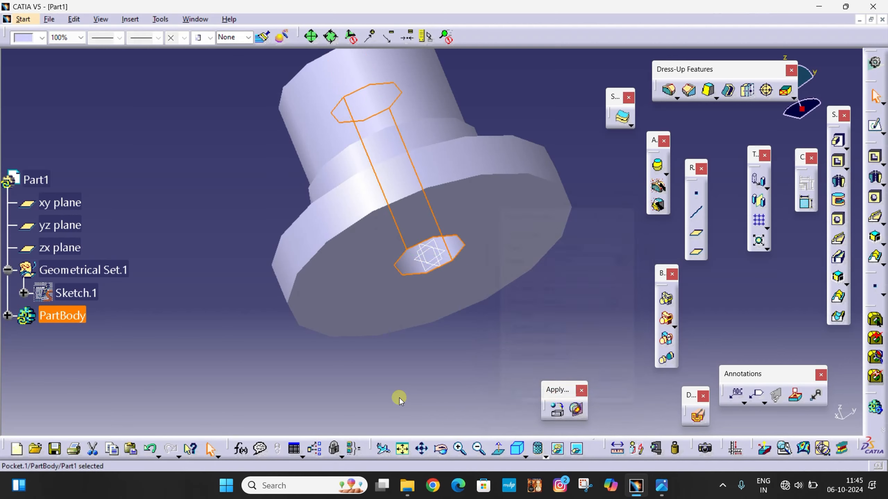
Inspect the new bore from the base and compare it with part 12 in the fuel pump drawing.
middle_click_drag(508, 323, 468, 176)
right_click(502, 277)
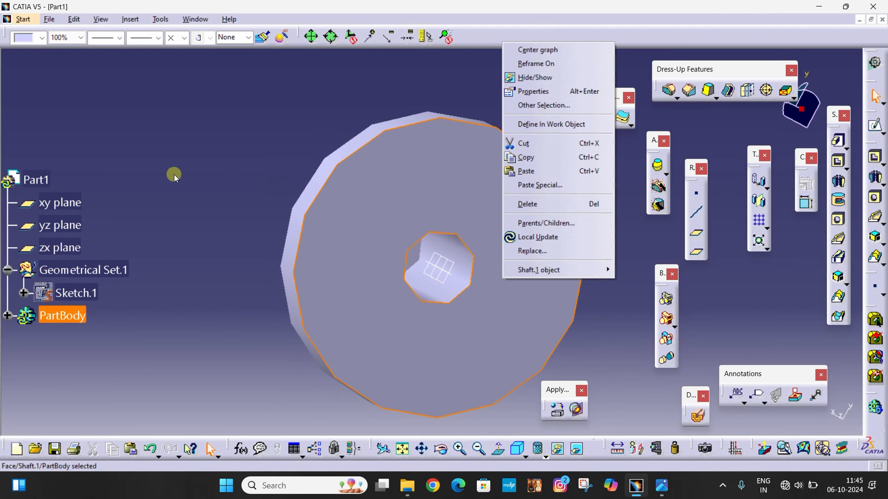
middle_click(318, 226)
middle_click_drag(253, 210, 402, 190)
mouse_move(642, 487)
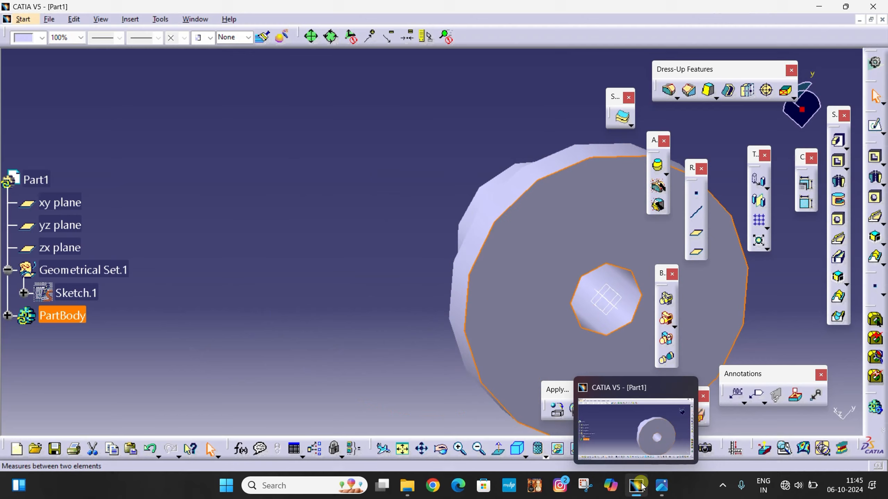
left_click(670, 489)
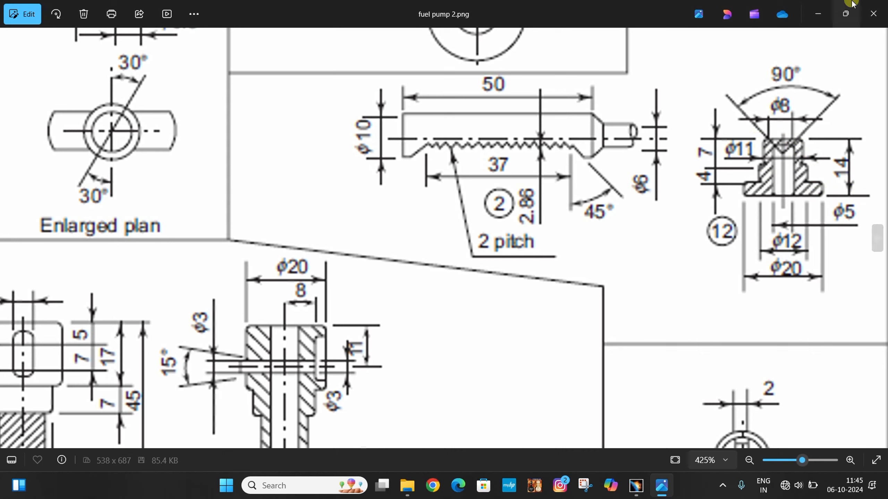
left_click(818, 13)
Chamfer both outer edges of the base flange, the middle step's edge and the small end's outer edge by 0.5 mm at 45 degrees.
middle_click_drag(275, 172, 341, 228)
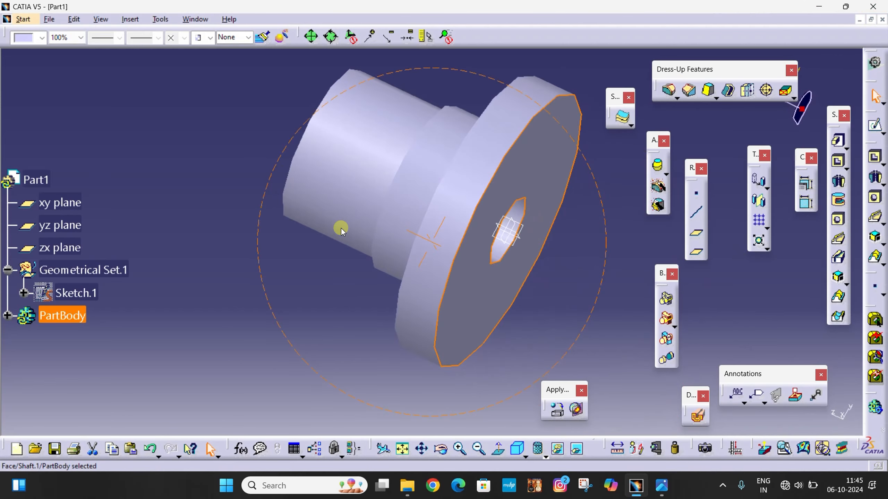
left_click(689, 91)
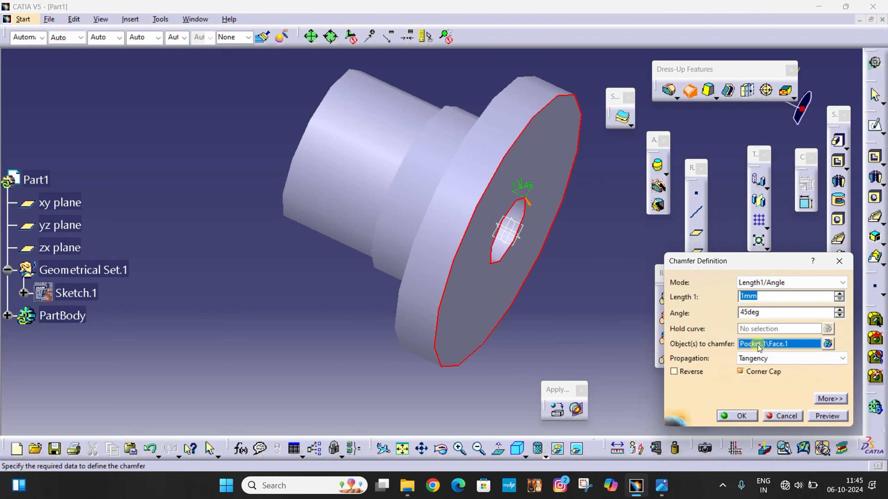
left_click(573, 119)
left_click(564, 99)
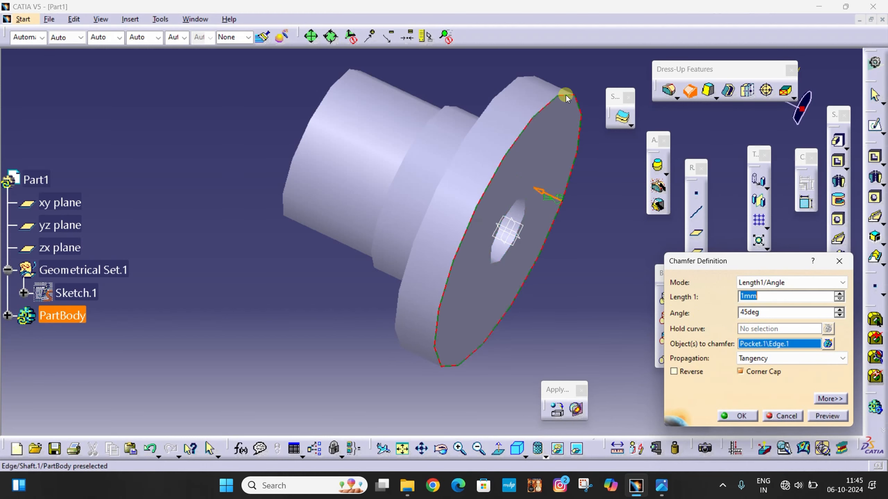
left_click(519, 79)
middle_click_drag(466, 73, 545, 98)
left_click(449, 143)
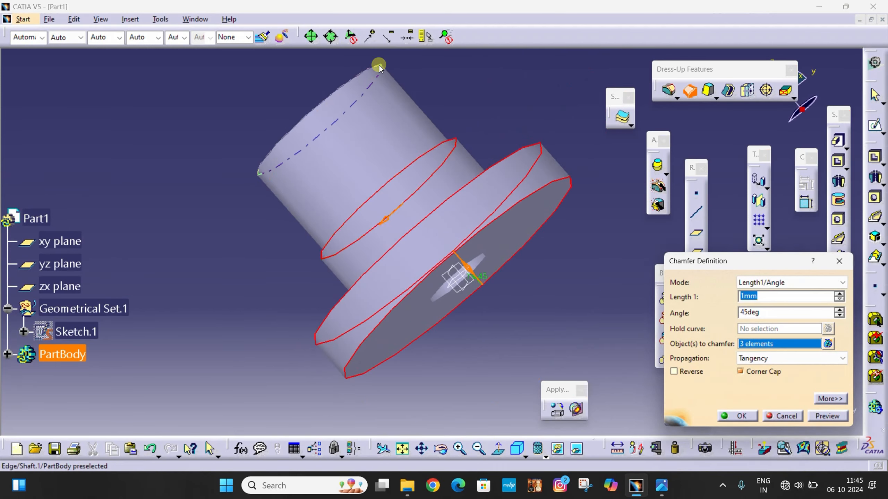
left_click(379, 65)
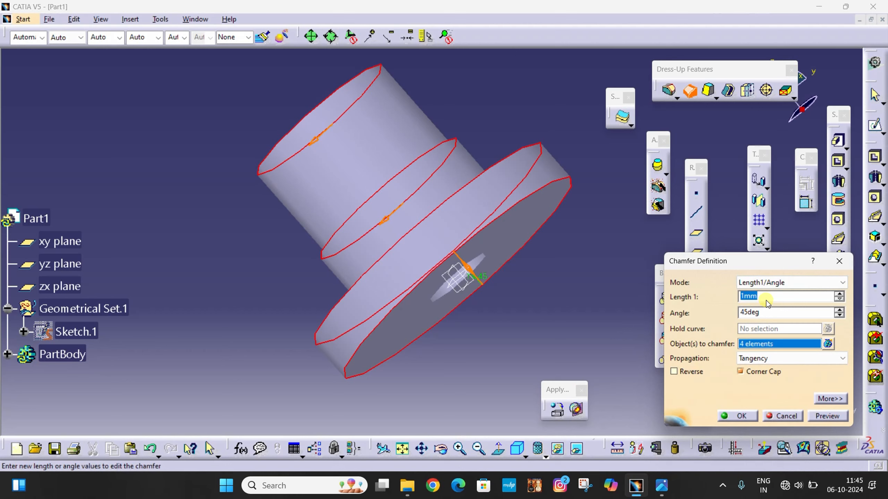
type(".5")
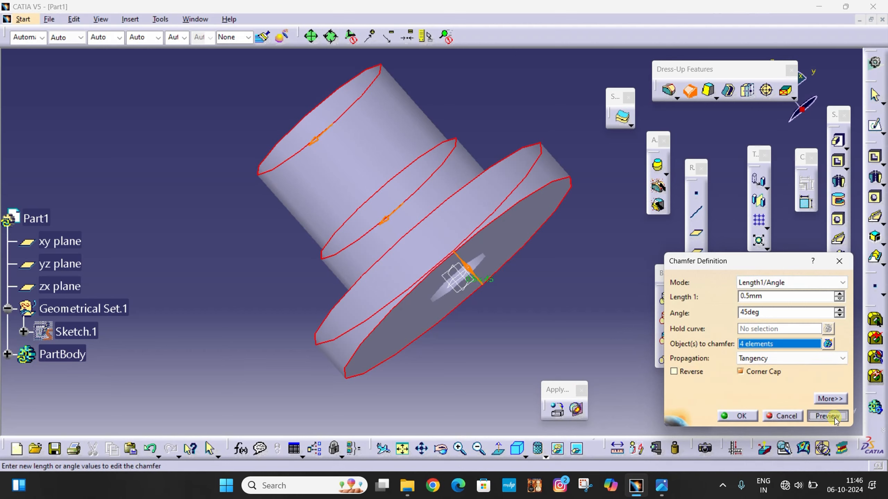
left_click(834, 416)
left_click(744, 418)
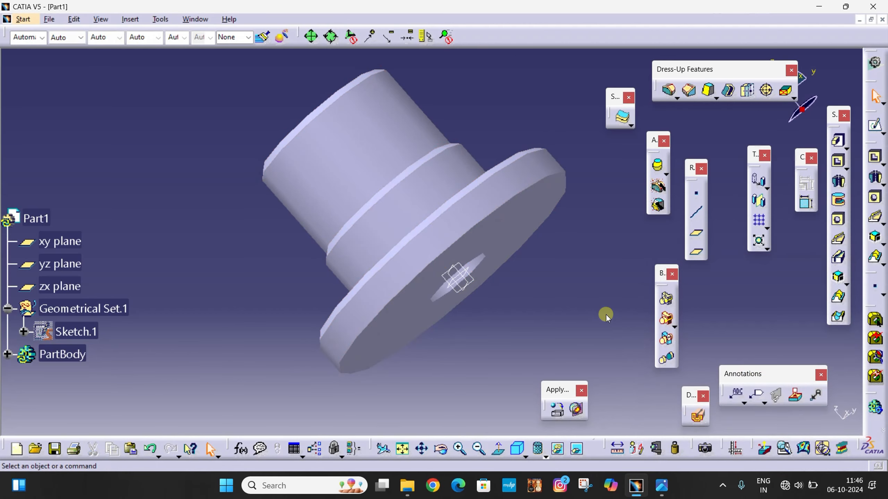
Check part 12 in the fuel pump drawing and chamfer the bore's edge on the base face by 0.5 mm at 45 degrees.
middle_click_drag(499, 151, 638, 248)
middle_click_drag(426, 313, 448, 217)
middle_click_drag(456, 296, 564, 210)
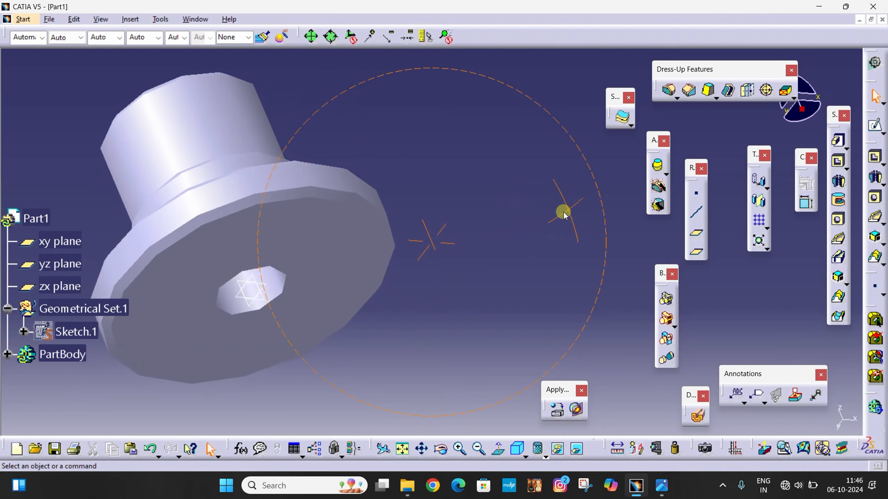
left_click(661, 486)
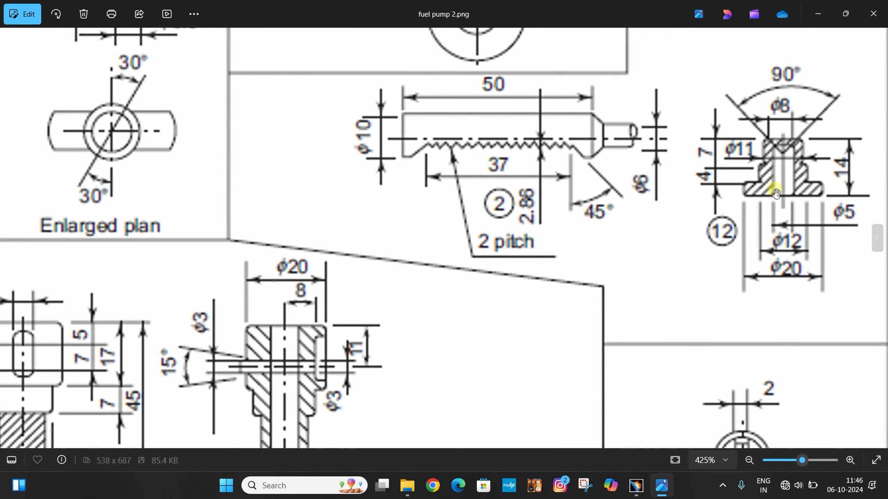
left_click(821, 9)
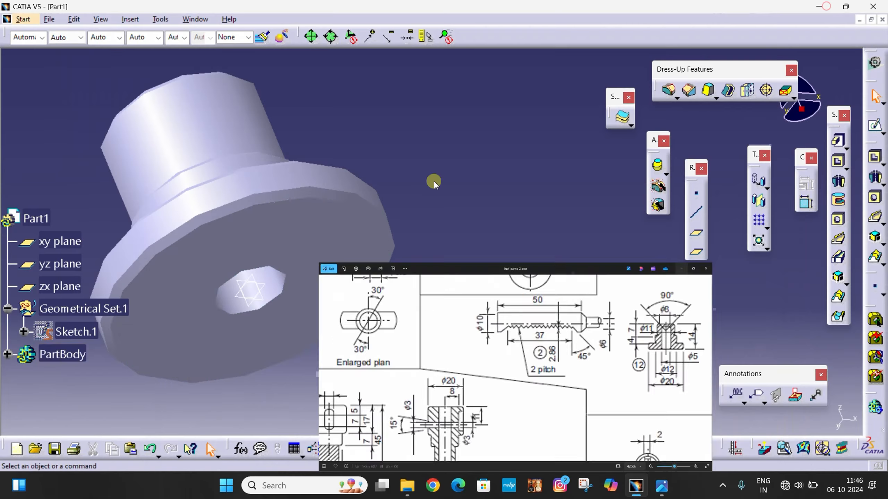
left_click(284, 296)
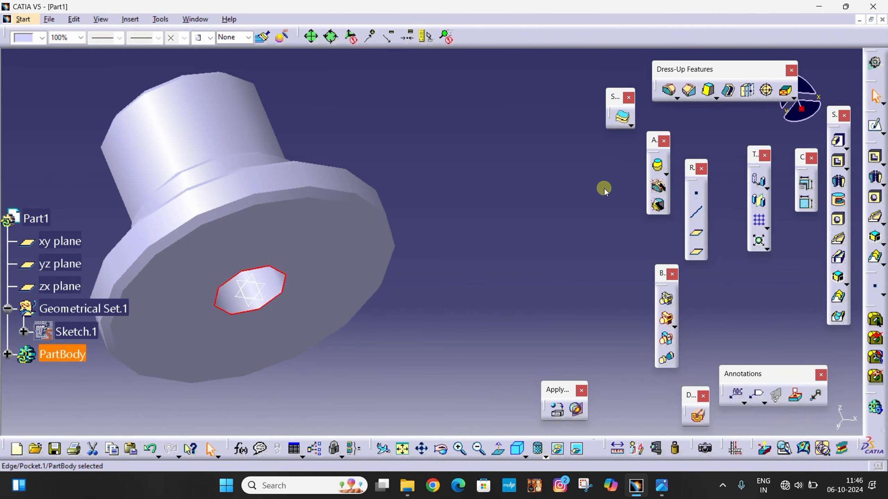
left_click(692, 96)
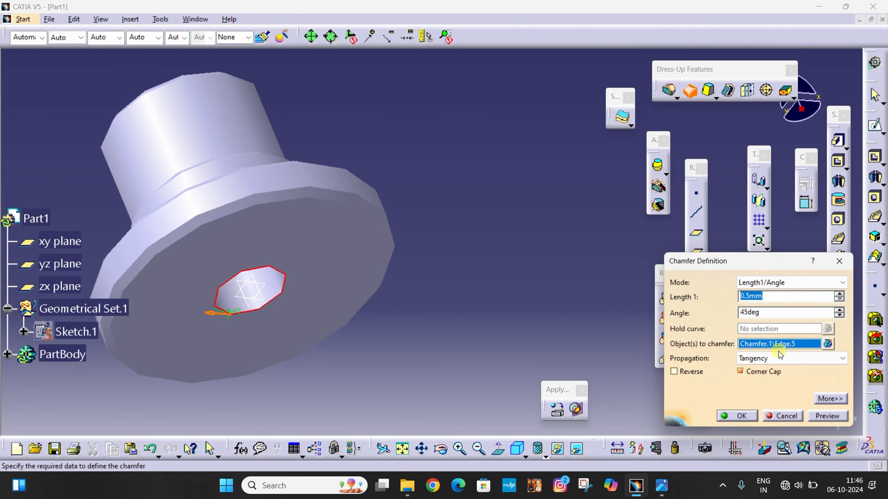
left_click(744, 419)
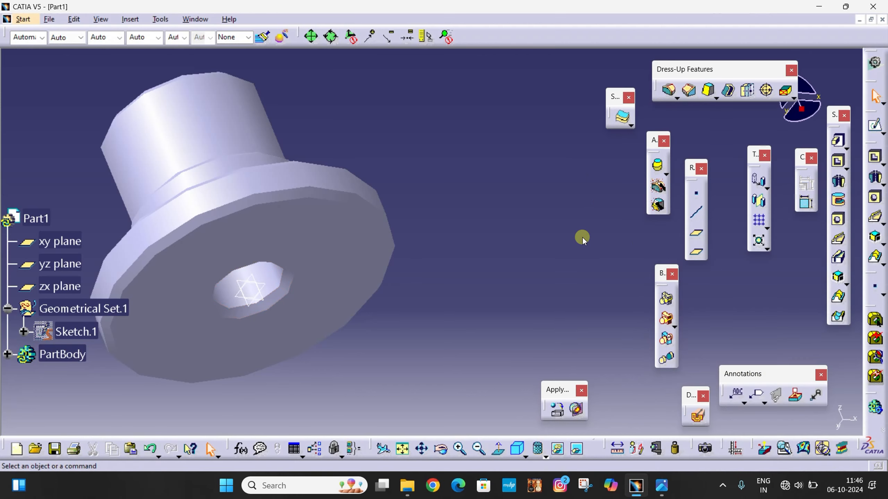
Examine the bore's depth and chamfer in a temporary dynamic section through the part, and close the section.
middle_click_drag(392, 201, 545, 184)
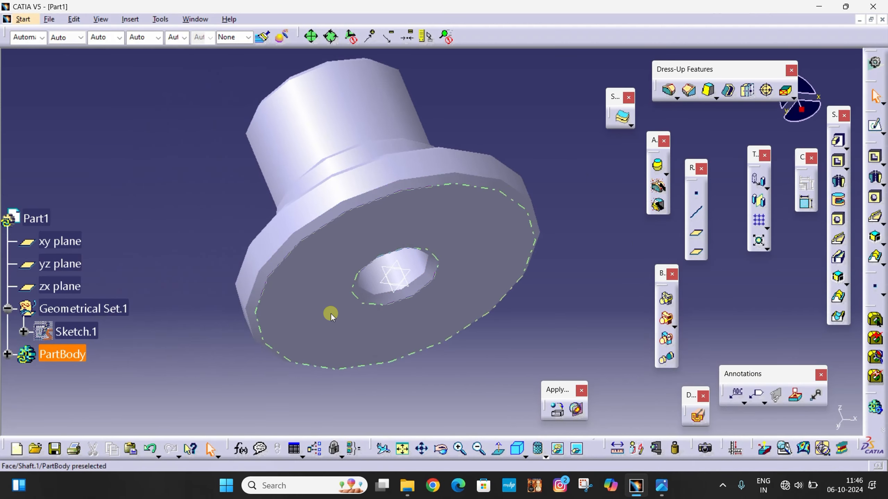
middle_click_drag(394, 425, 399, 271)
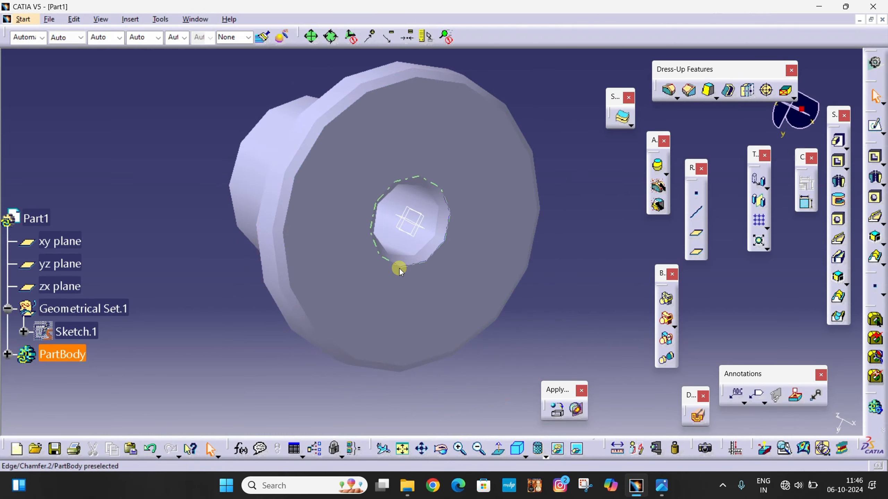
middle_click_drag(538, 353, 475, 245)
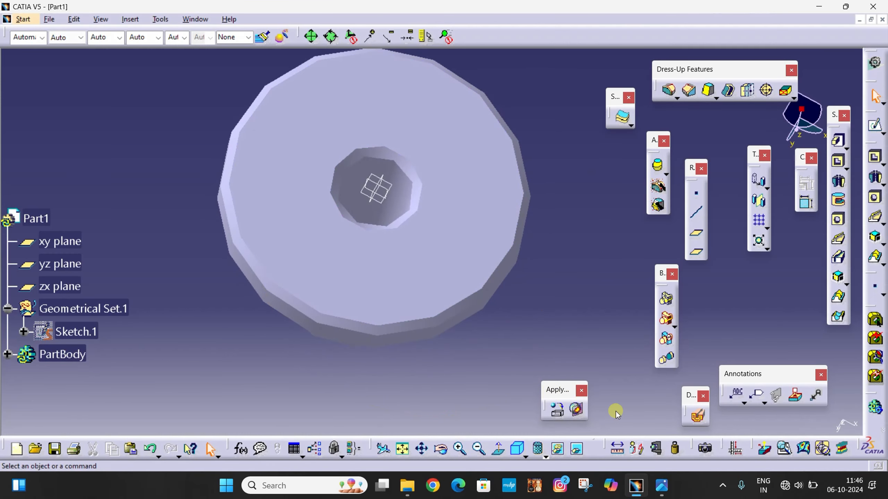
left_click(697, 416)
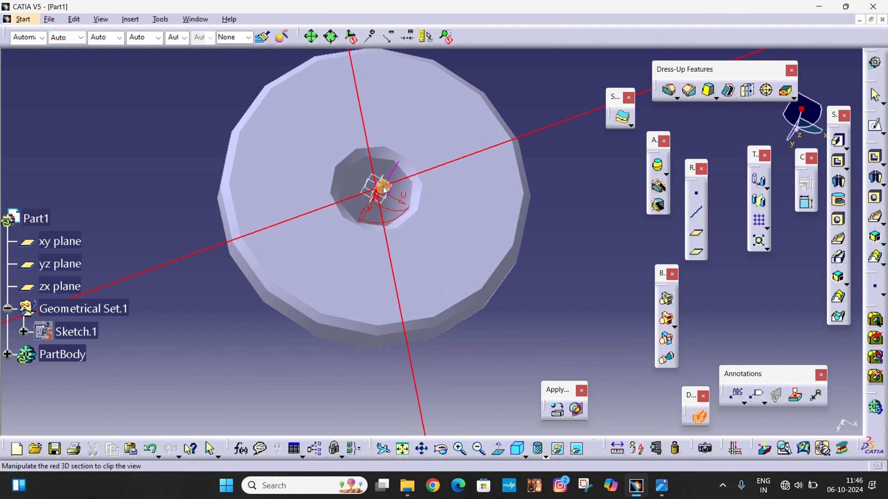
left_click_drag(374, 187, 392, 203)
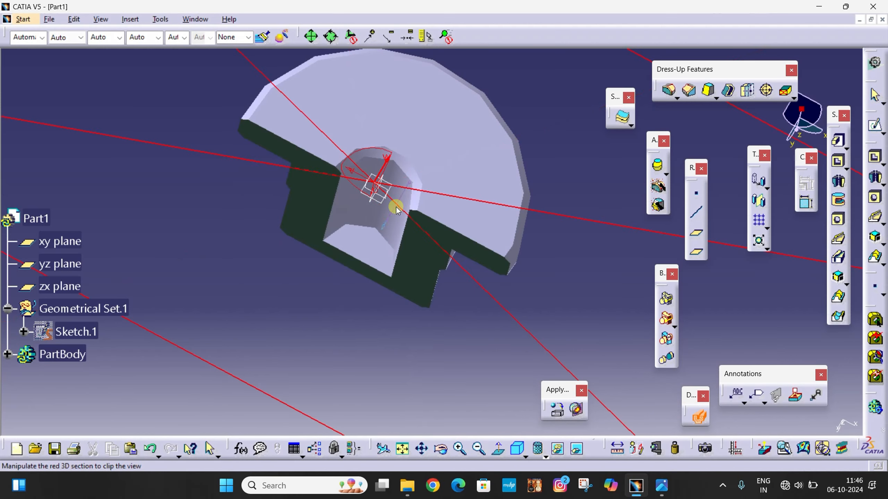
middle_click_drag(534, 319, 556, 255)
middle_click_drag(582, 319, 614, 242)
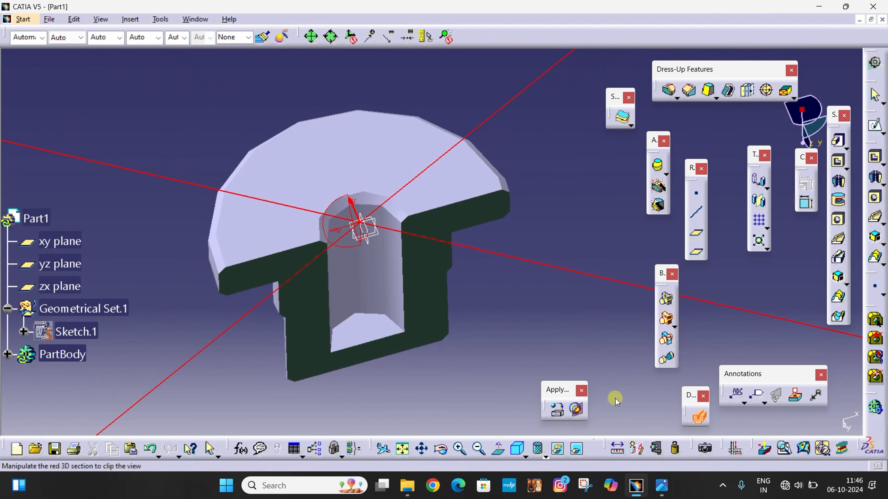
left_click(690, 408)
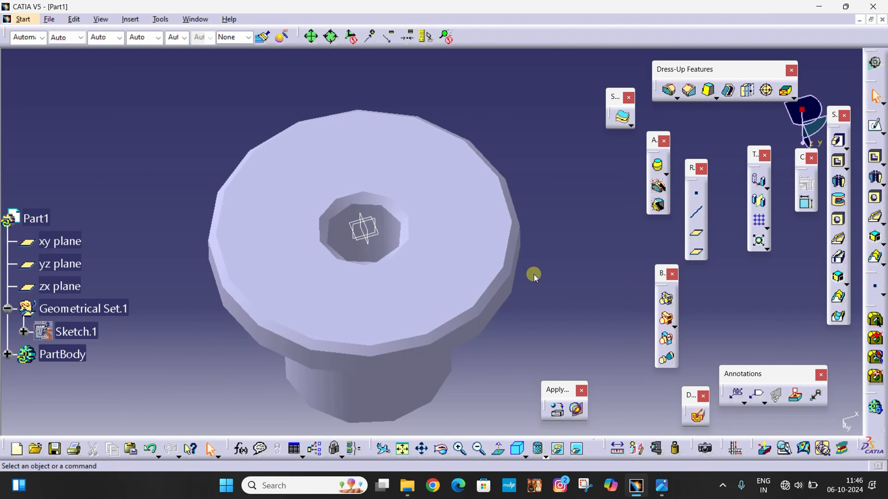
Inspect the chamfered part from the base, the stepped side and the small end.
middle_click_drag(534, 275, 518, 236)
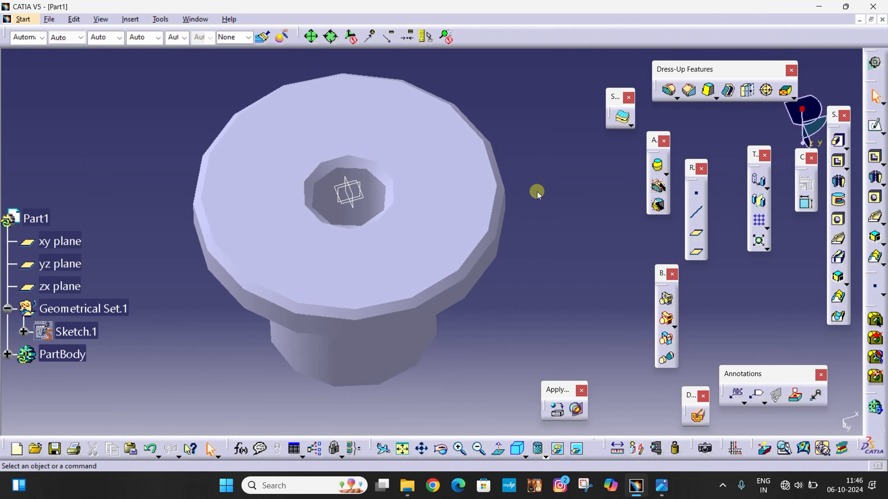
middle_click_drag(544, 192, 666, 258)
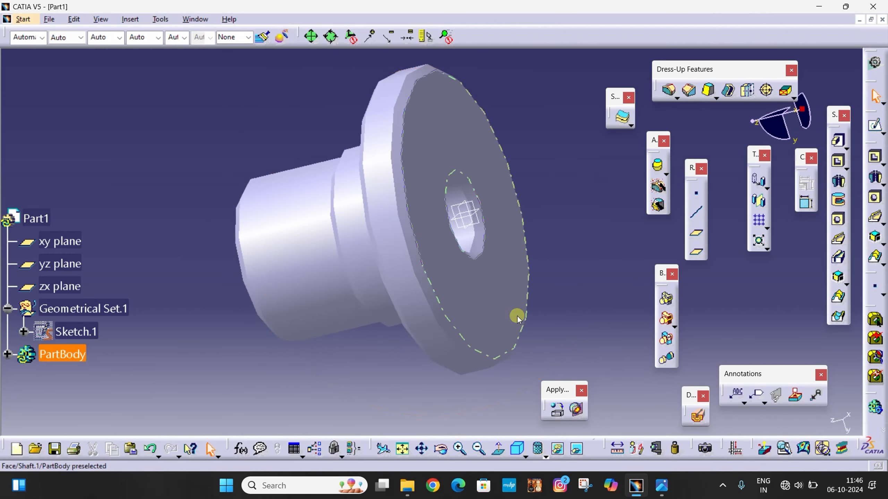
middle_click_drag(568, 322, 632, 276)
middle_click_drag(296, 181, 273, 160)
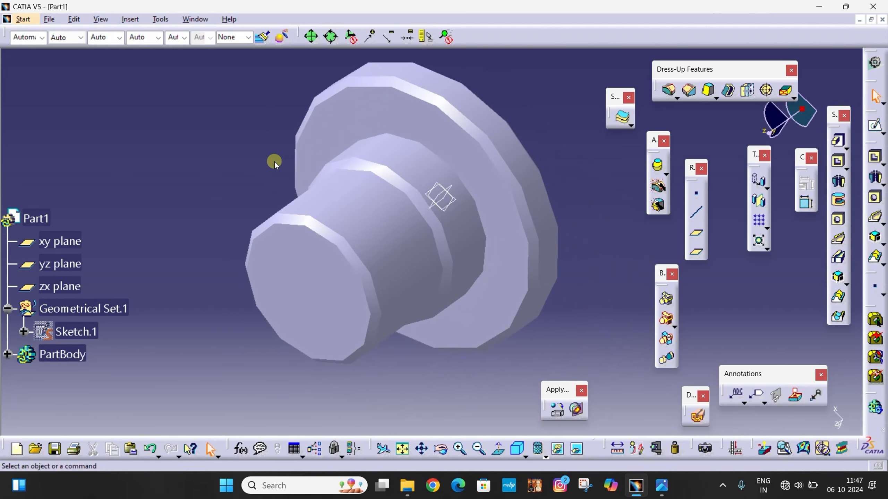
middle_click_drag(556, 119, 377, 194)
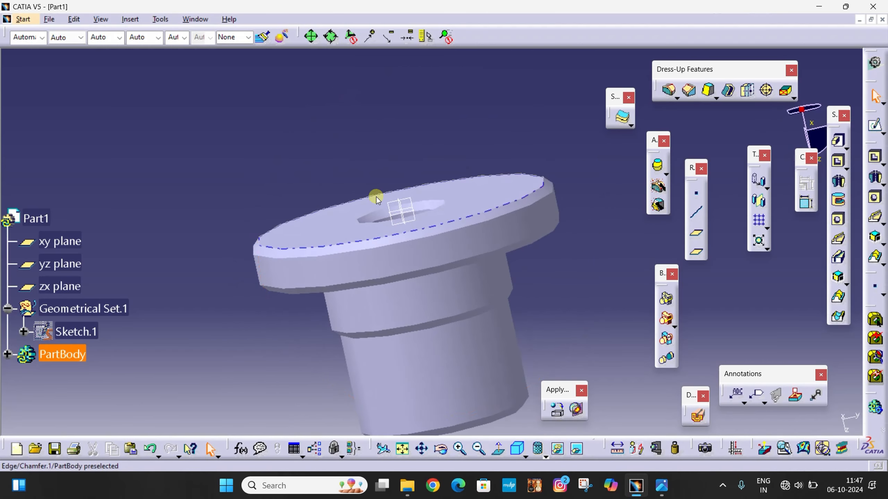
middle_click_drag(411, 141, 369, 99)
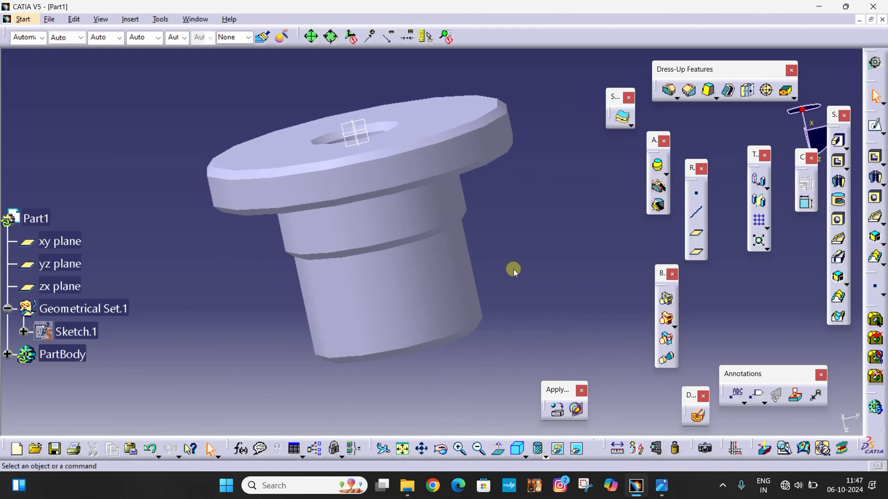
middle_click_drag(520, 259, 535, 154)
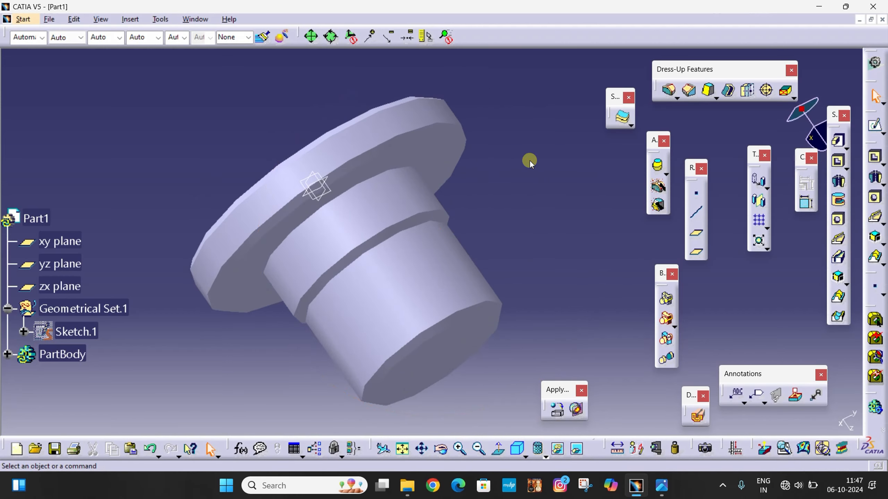